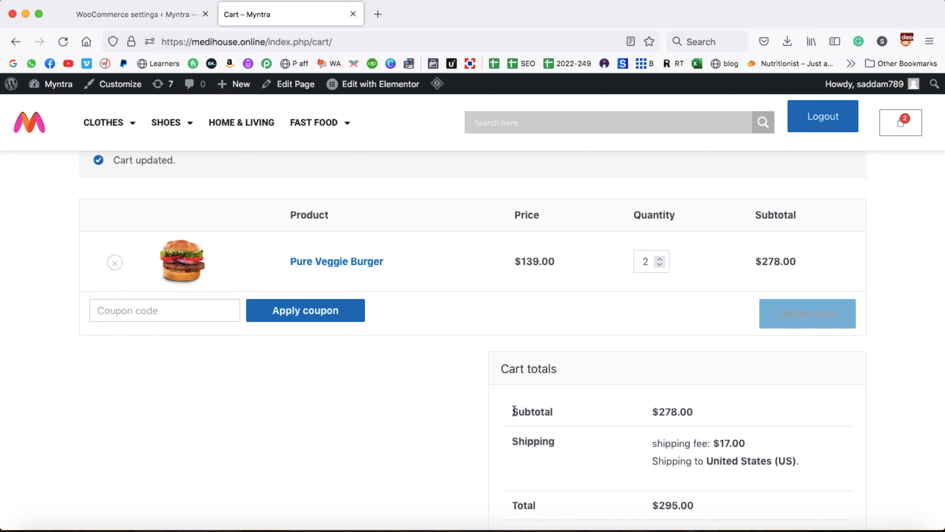
Step: Check the cart's subtotal and shipping fee for Pure Veggie Burger quantities of 2 and 6
left_click_drag(536, 407, 688, 415)
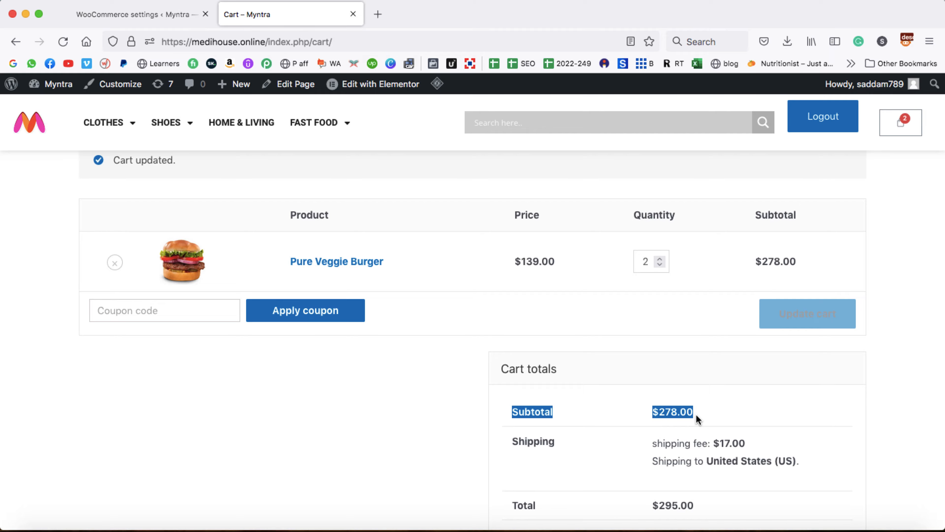
left_click_drag(653, 443, 736, 445)
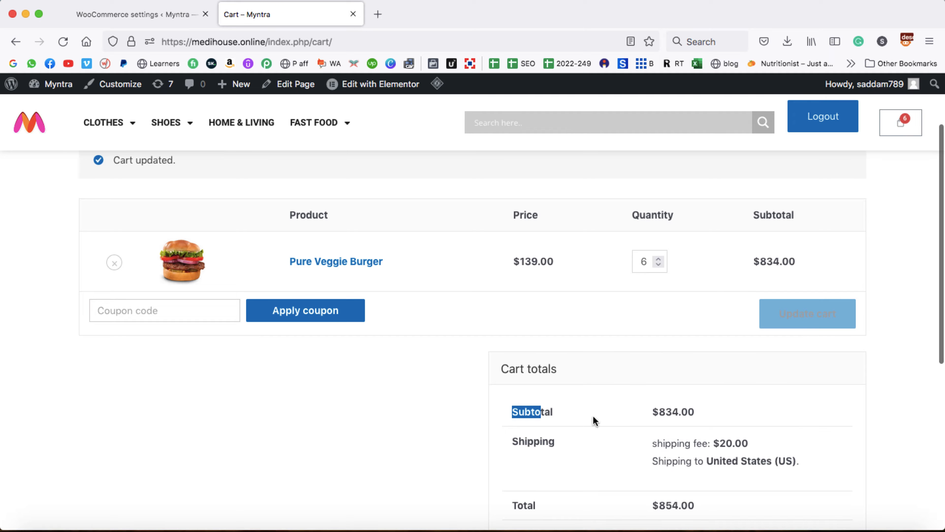
left_click_drag(594, 420, 678, 415)
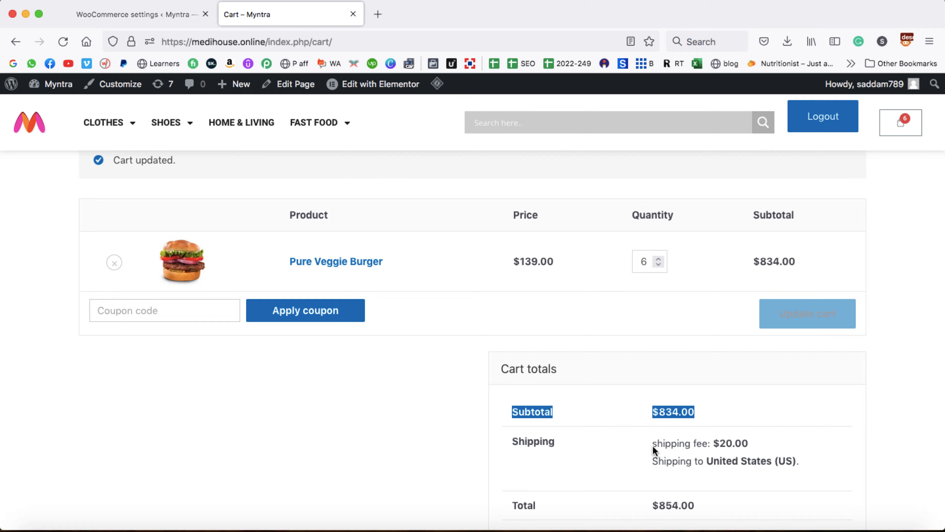
left_click_drag(652, 444, 738, 447)
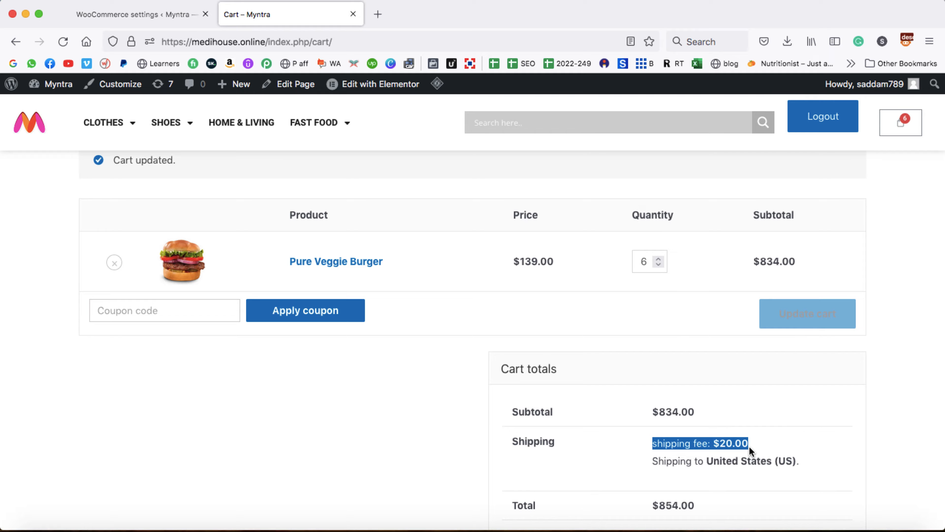
Step: Update the cart's Pure Veggie Burger quantity to 15 and check the subtotal and shipping
left_click_drag(659, 260, 659, 259)
left_click(784, 319)
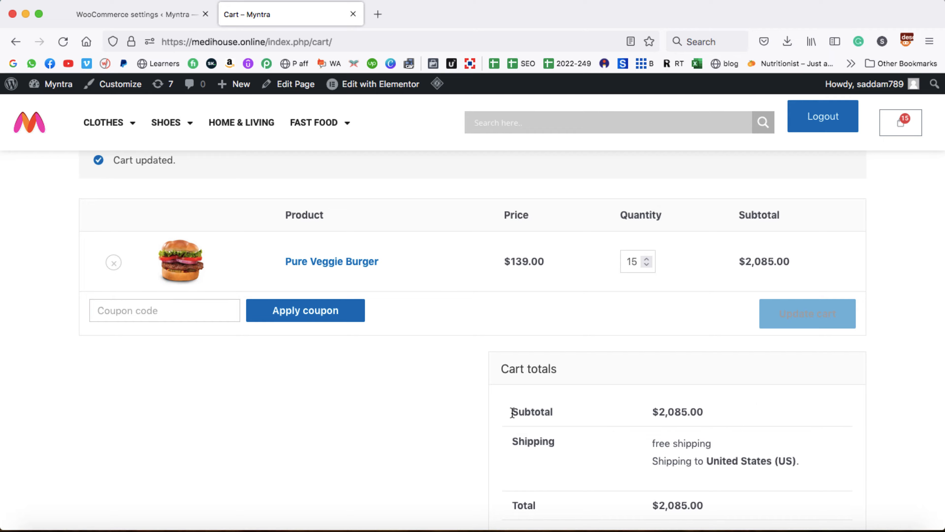
left_click_drag(512, 413, 691, 414)
left_click(670, 443)
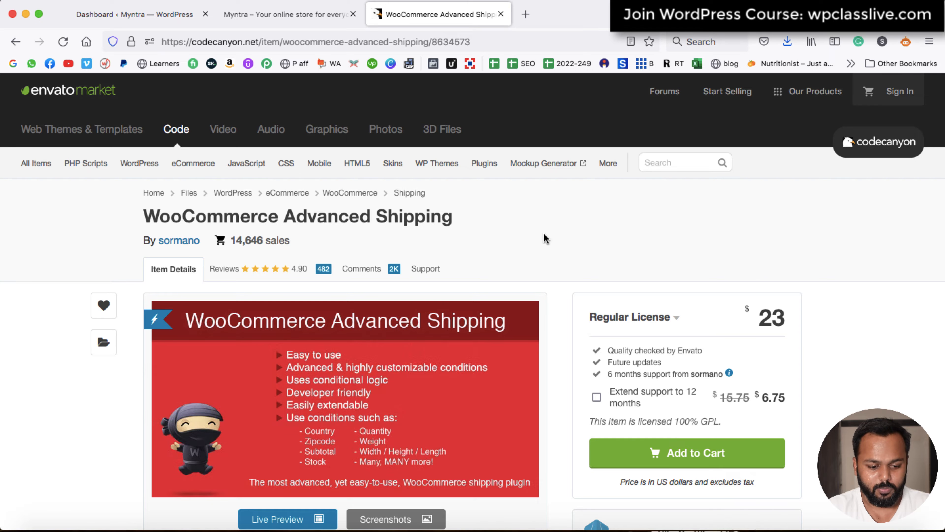
Step: Review the WooCommerce Advanced Shipping listing on CodeCanyon and open wpscratch.com in a new tab
scroll(544, 238, "down", 4)
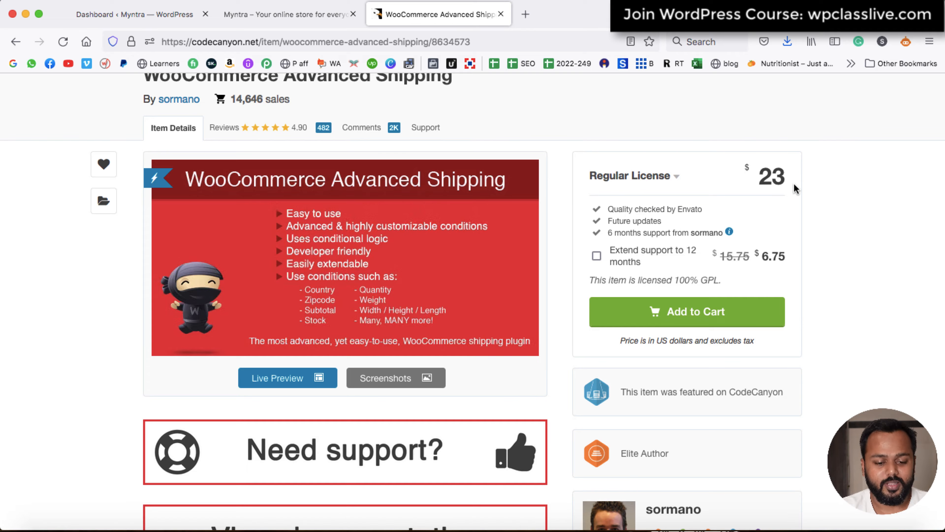
left_click(526, 14)
type("wpc")
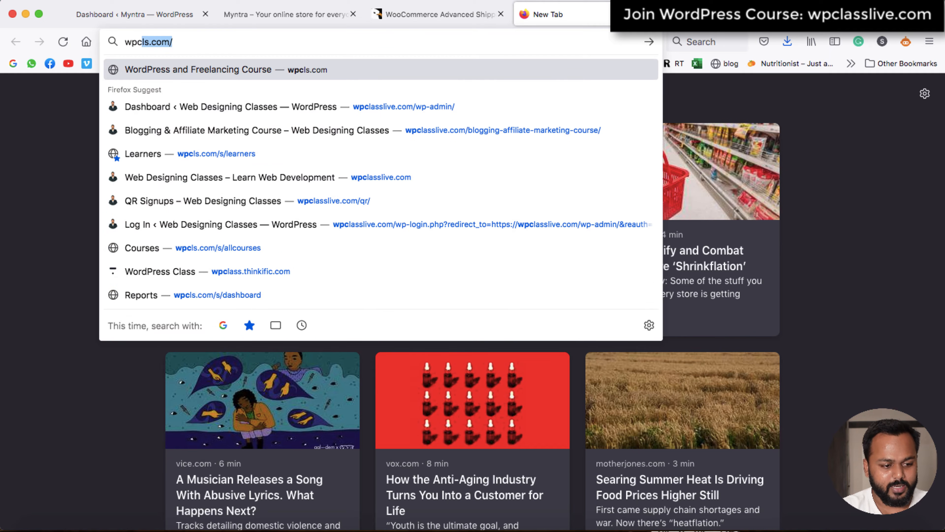
key("BackSpace")
key("BackSpace")
type("s")
key("Return")
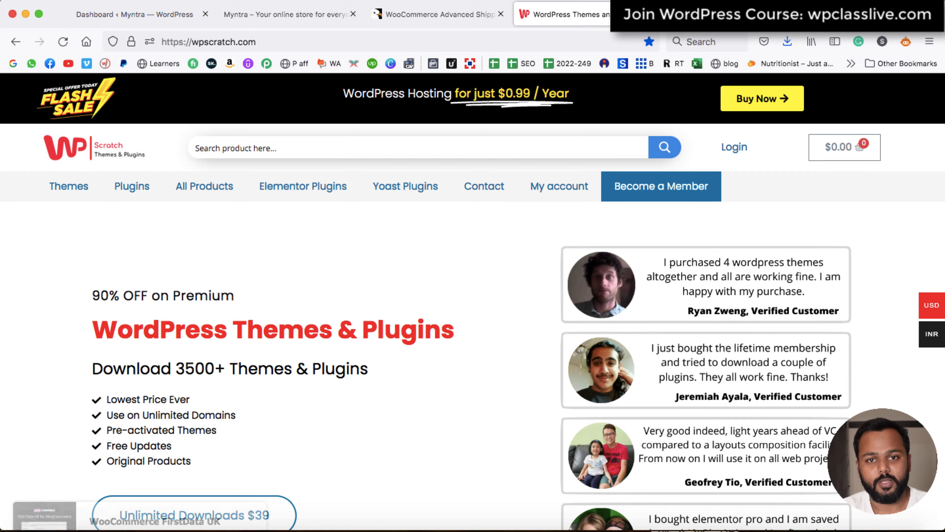
Step: Search the store for "woocommerce advanced shipping" and open the WooCommerce Advanced Shipping product page
left_click(401, 148)
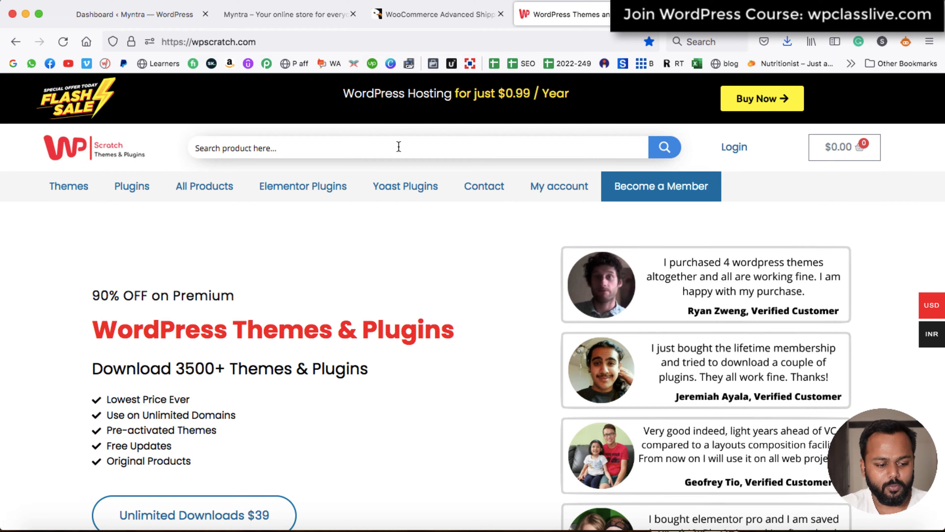
type("wooc")
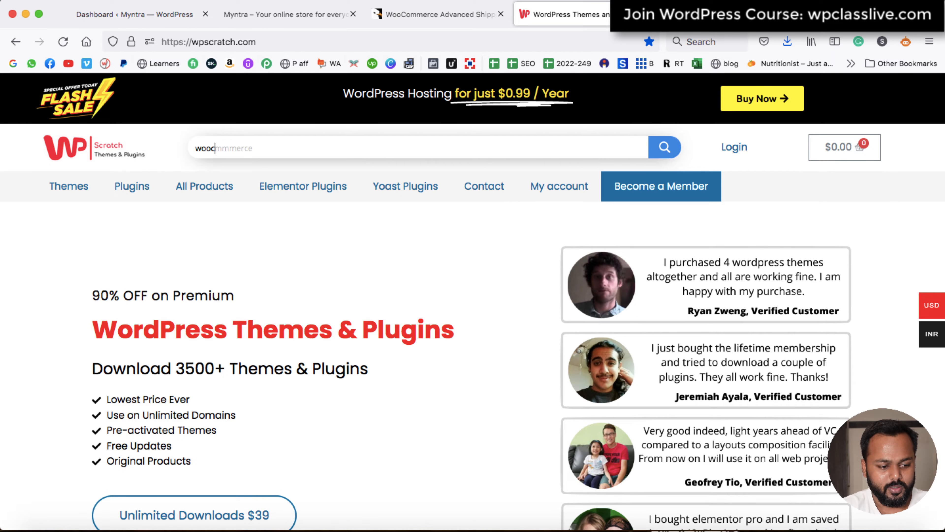
type("omerce ad")
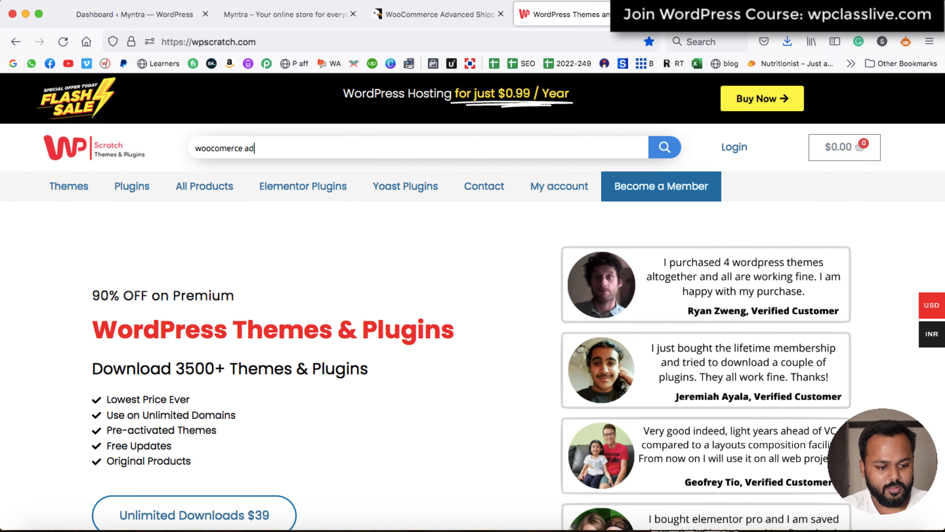
type("vanced shipping")
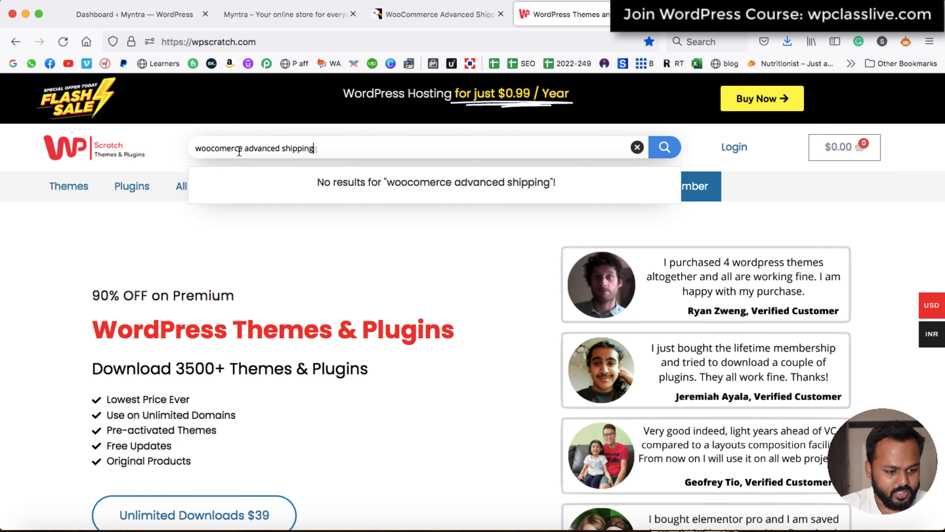
left_click(226, 148)
type("m")
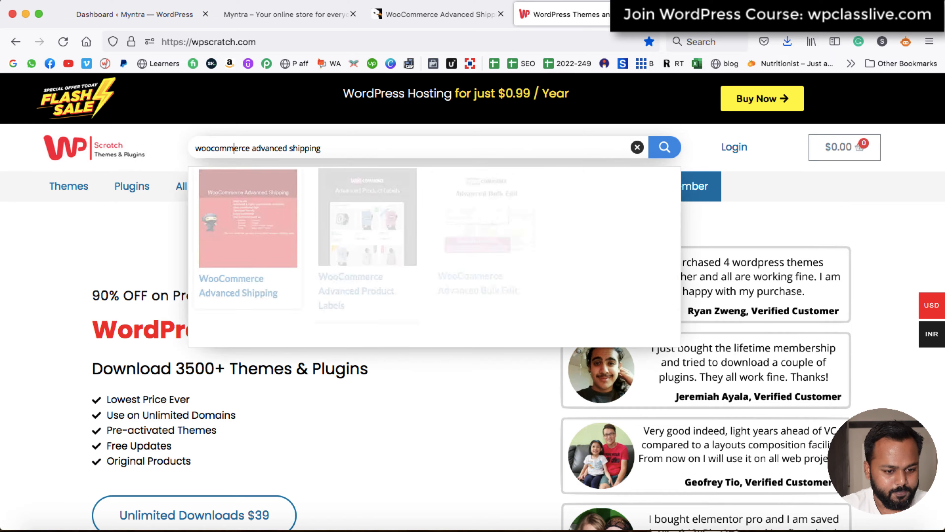
left_click(234, 295)
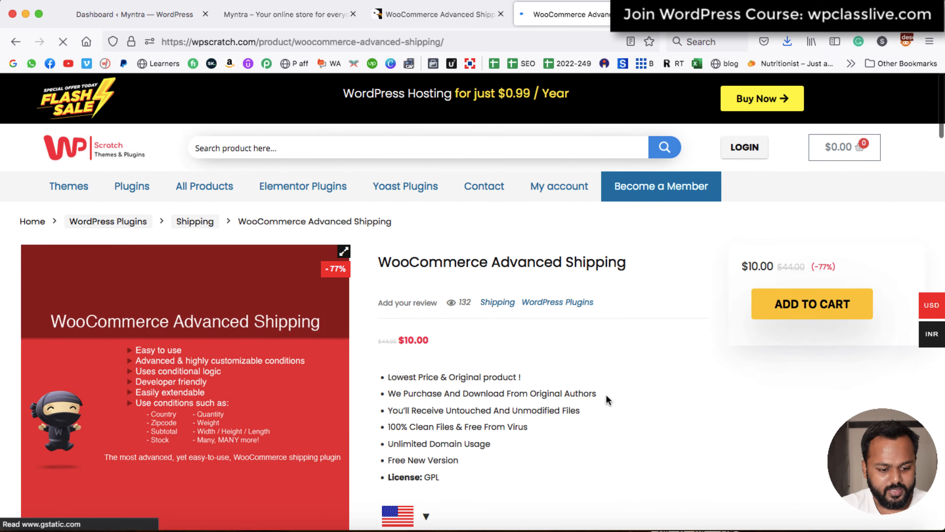
Step: Look over the WooCommerce Advanced Shipping product details and switch the price currency to Indian rupees
scroll(424, 208, "down", 5)
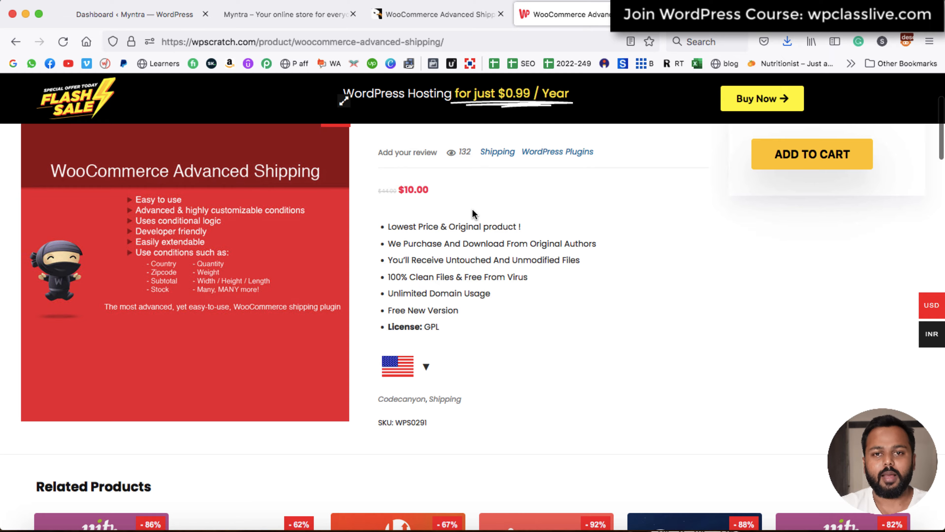
scroll(507, 358, "down", 2)
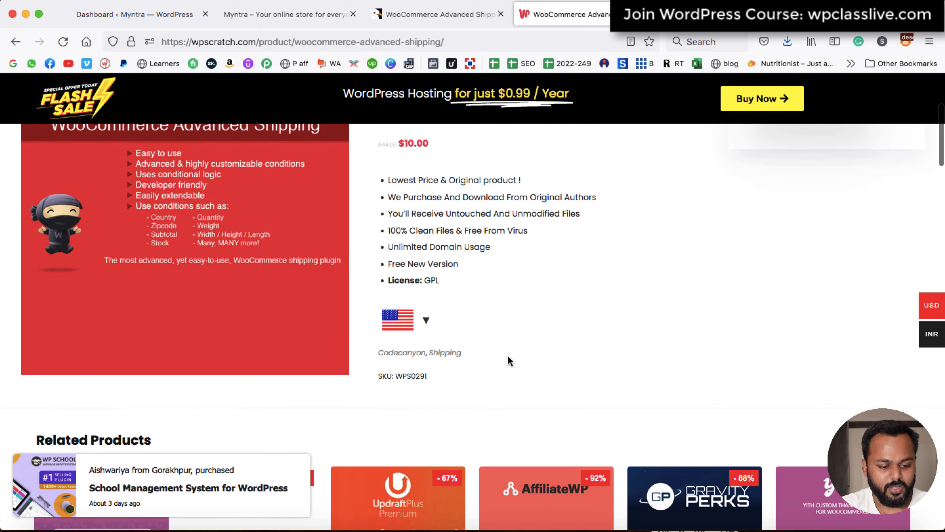
mouse_move(422, 321)
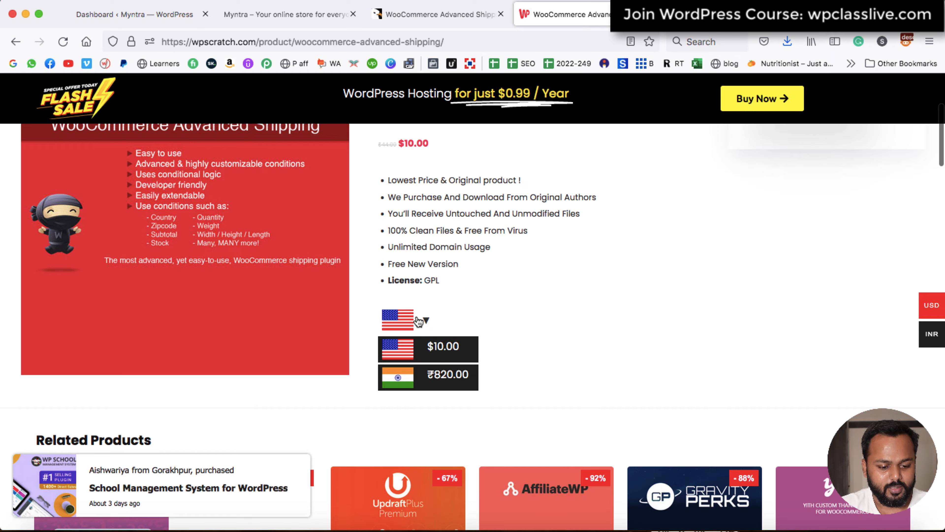
left_click(431, 378)
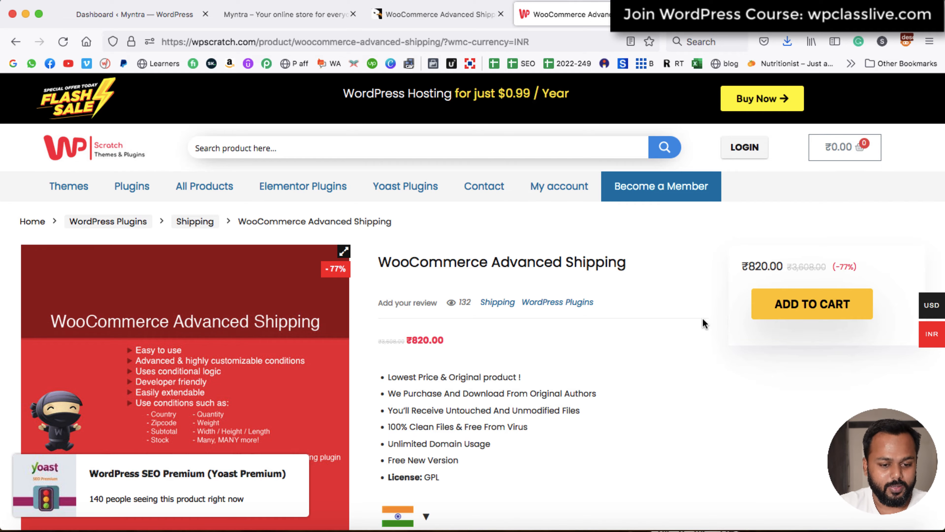
Step: Close both plugin shop pages and open the page for adding new plugins in the Myntra WordPress dashboard
left_click(501, 14)
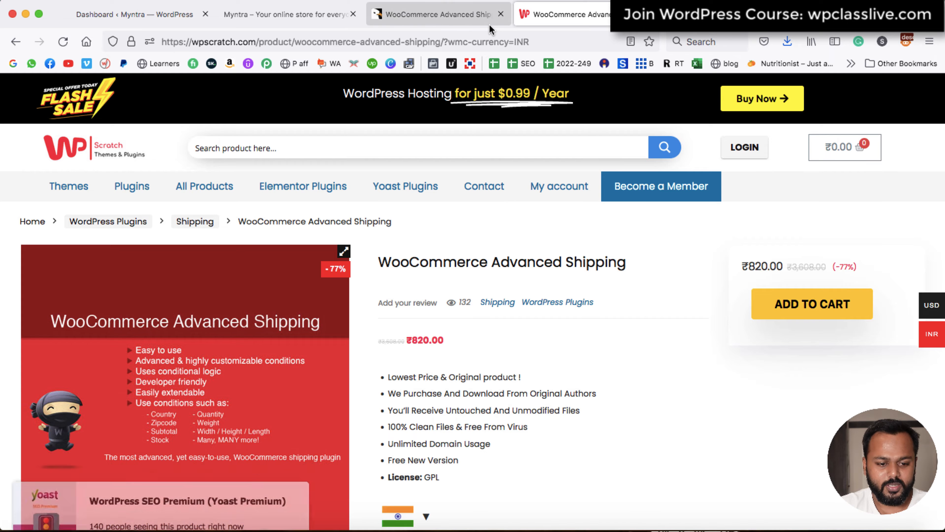
left_click(501, 15)
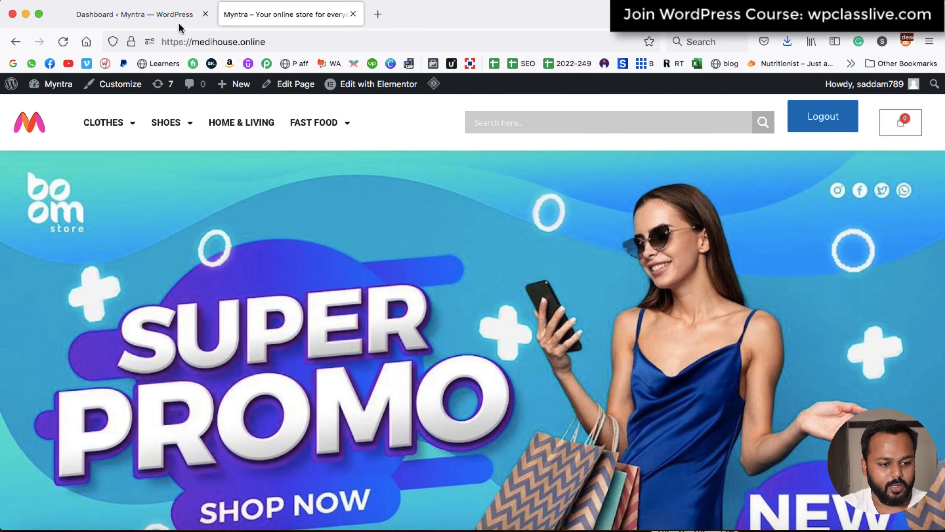
left_click(161, 14)
scroll(117, 242, "down", 5)
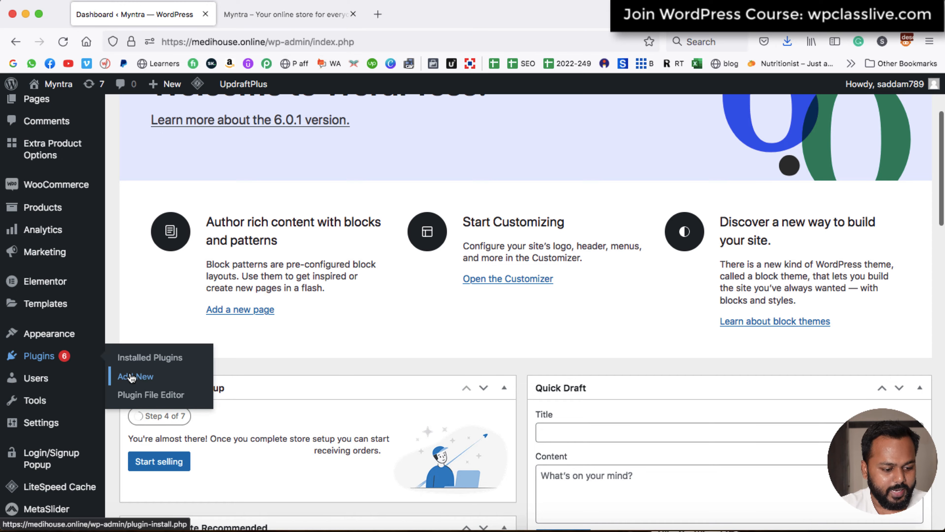
left_click(124, 377)
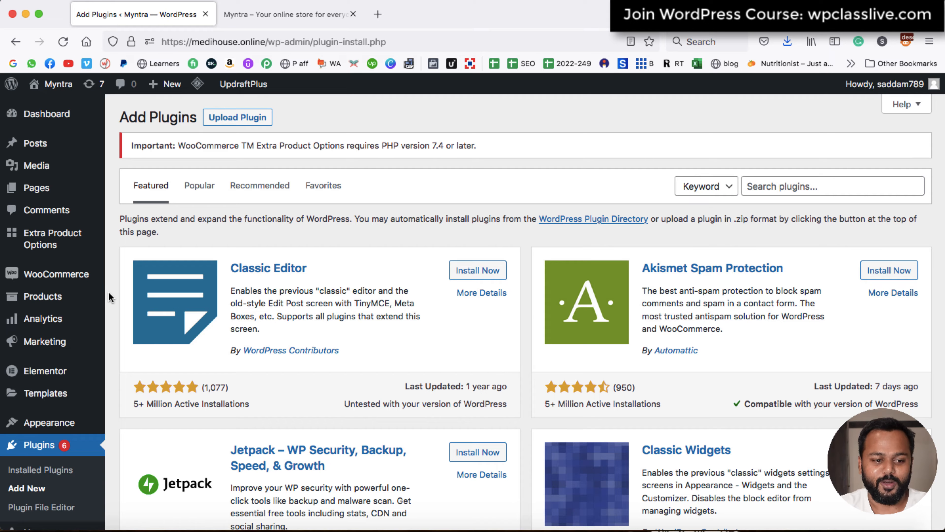
Step: Choose woocommerce-advanced-shipping-wordpress-plugin.zip from the 11 May folder as the plugin file to upload
left_click(238, 118)
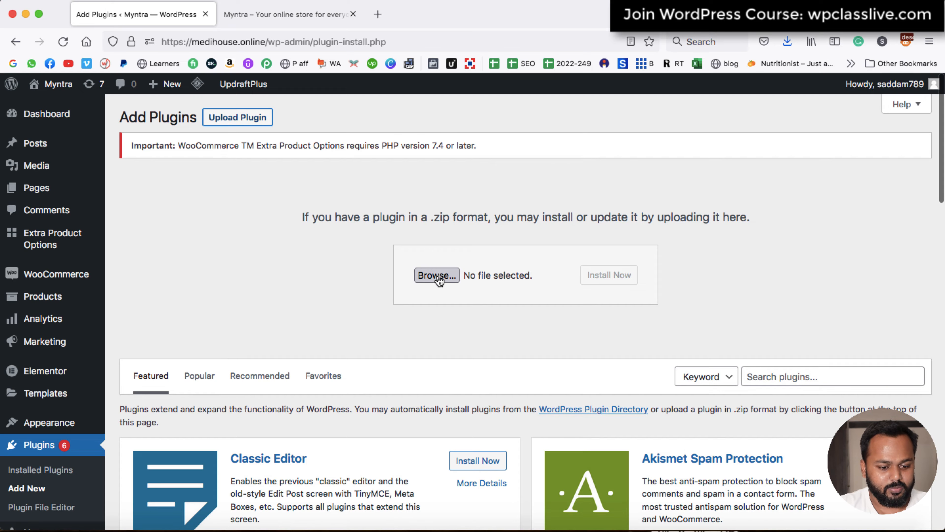
left_click(439, 280)
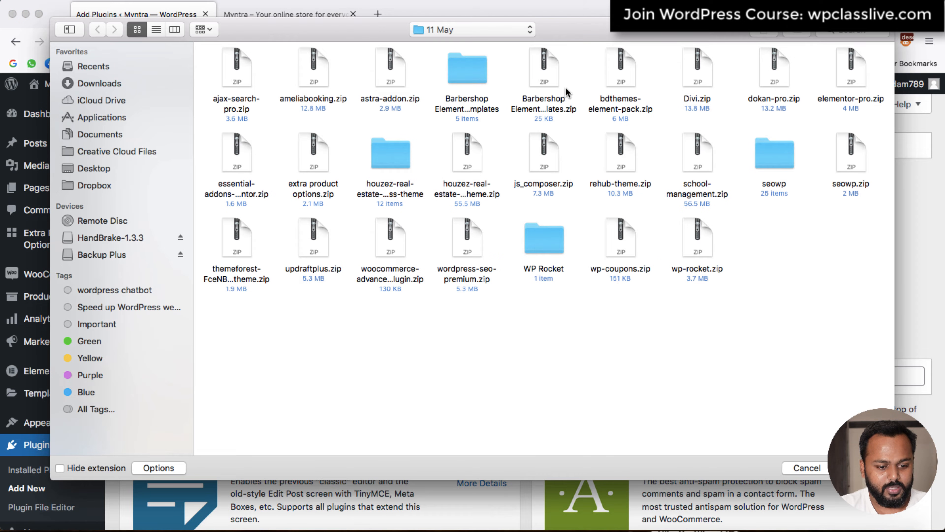
left_click(384, 245)
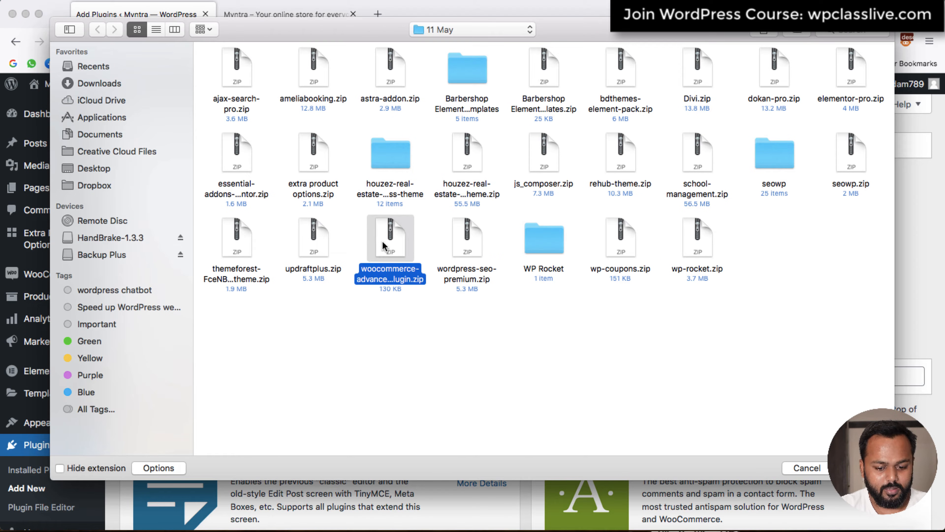
left_click(398, 277)
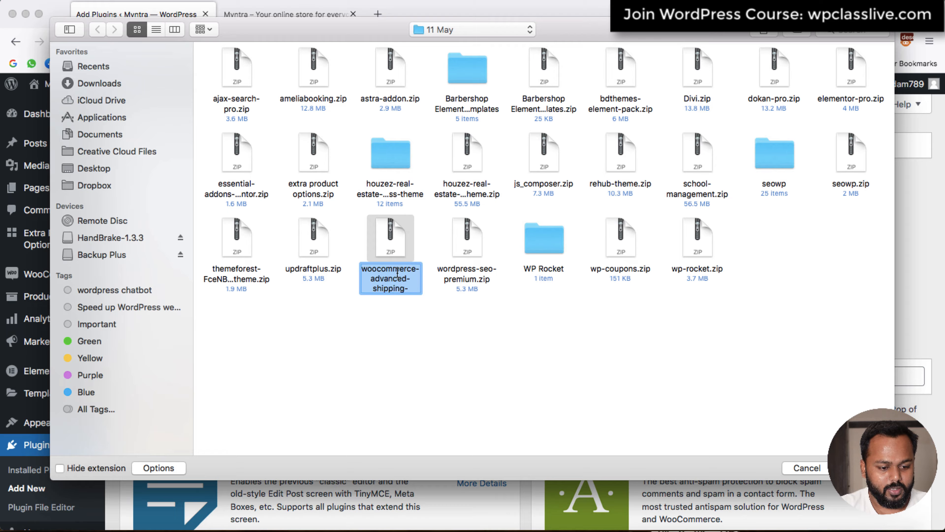
left_click(458, 312)
left_click(390, 245)
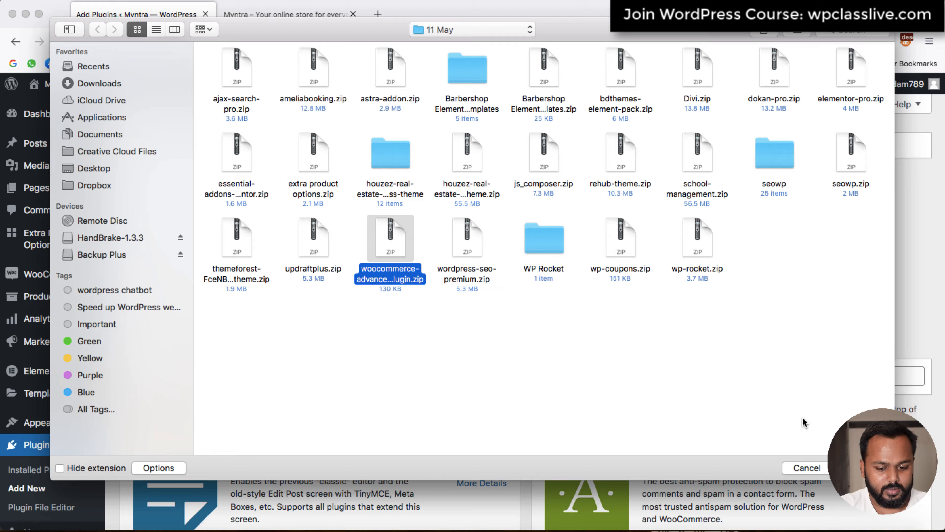
key("Return")
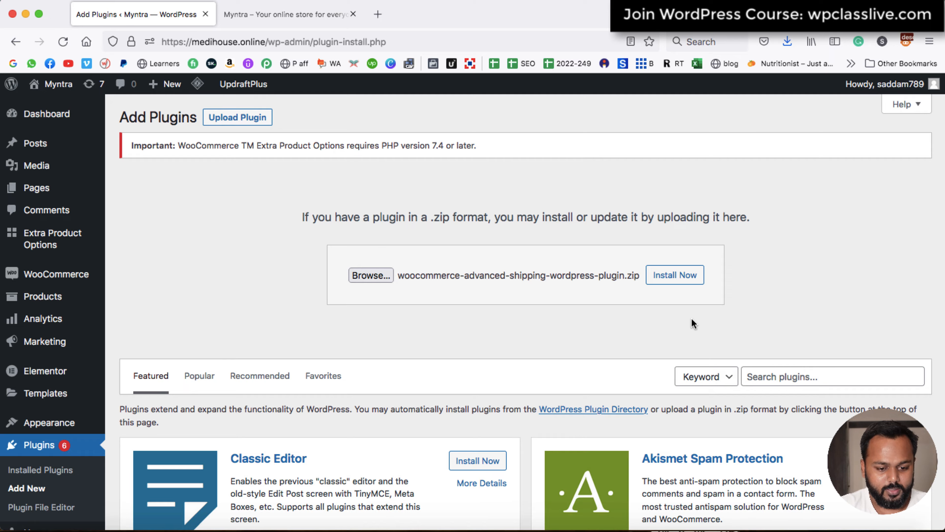
Step: Install and activate the uploaded WooCommerce Advanced Shipping plugin, and look through the installed plugins
left_click(679, 278)
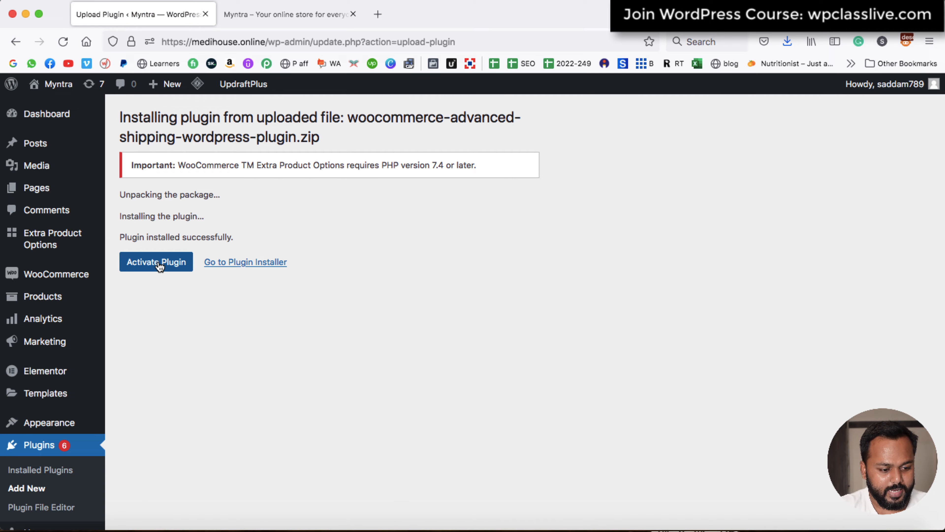
left_click(159, 262)
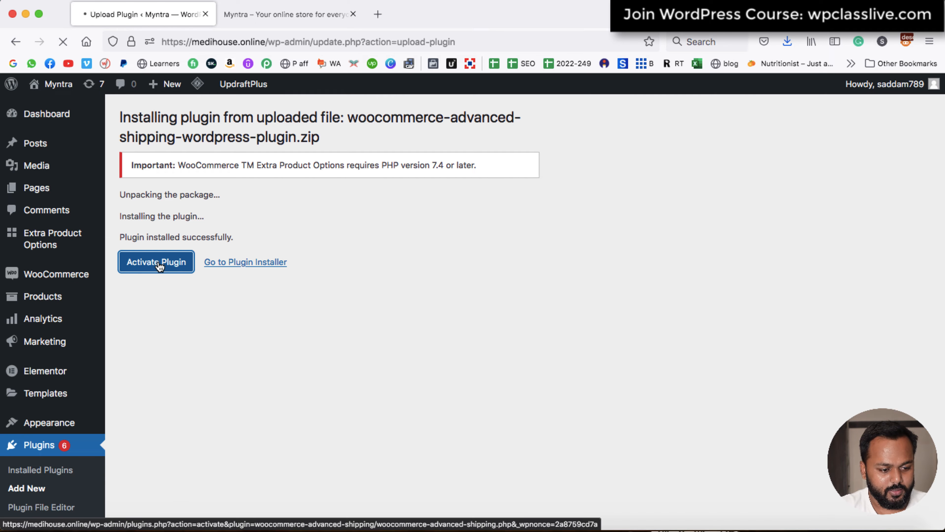
scroll(328, 311, "down", 10)
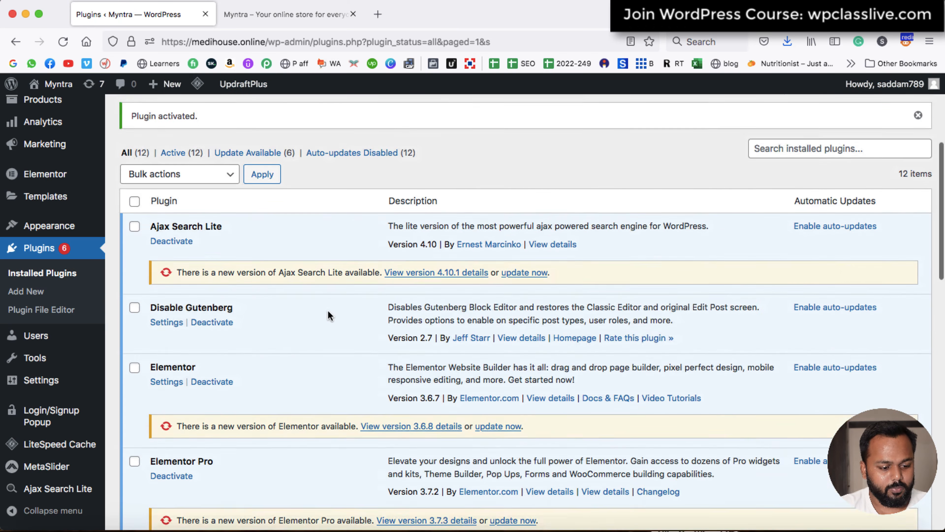
scroll(289, 246, "down", 6)
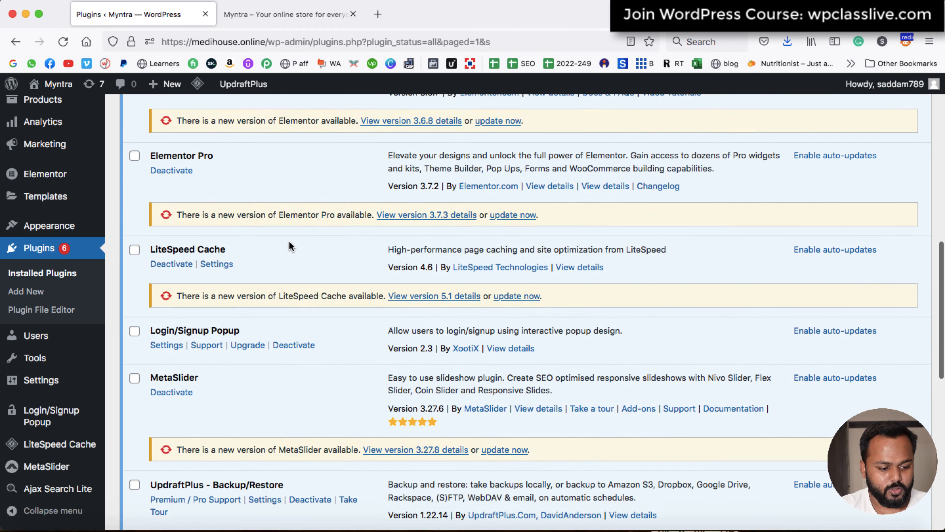
Step: Open the Advanced Shipping section of the WooCommerce shipping settings
scroll(289, 241, "up", 5)
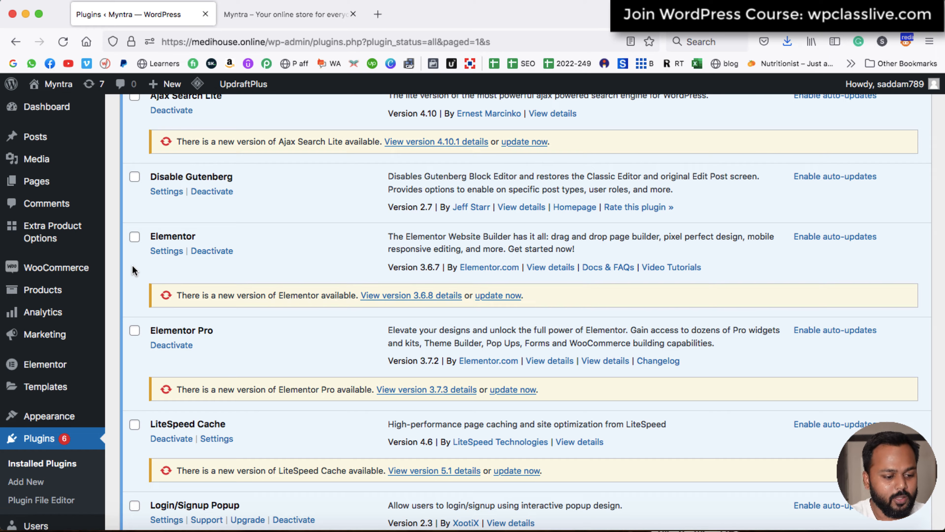
mouse_move(71, 267)
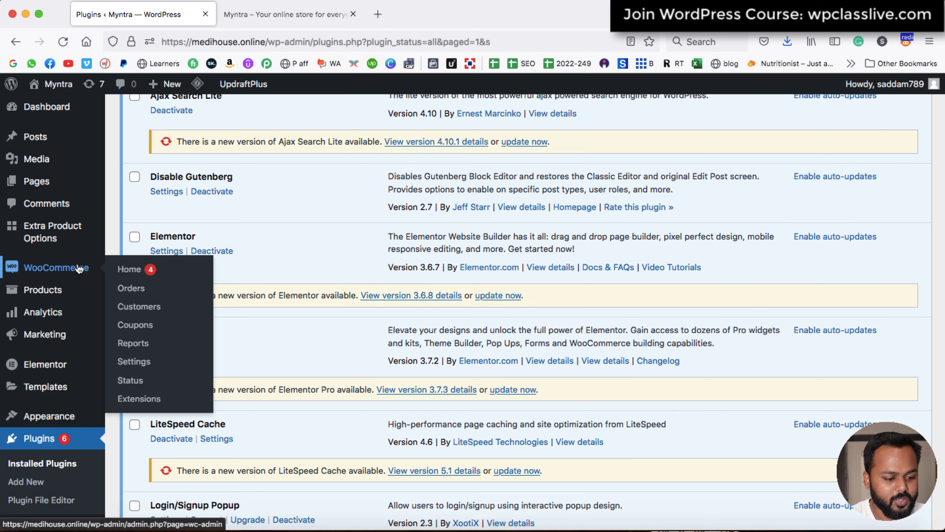
left_click(134, 361)
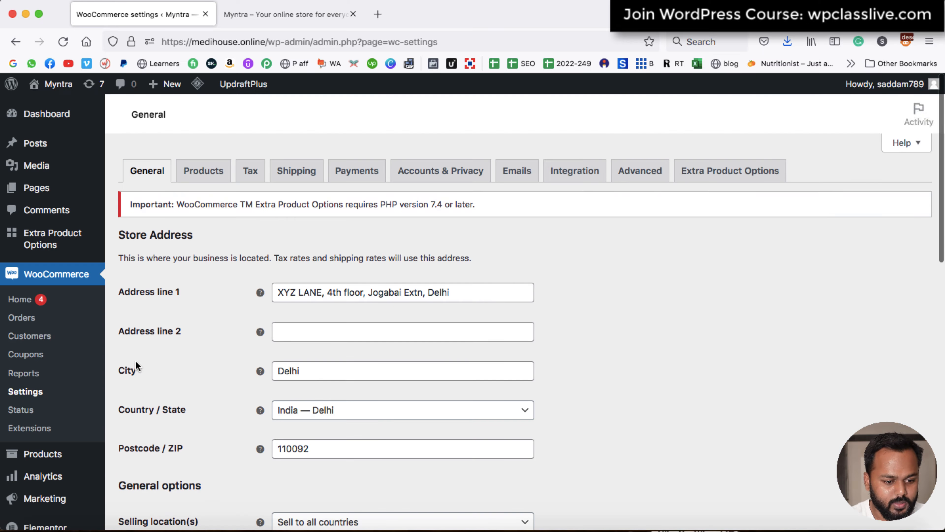
left_click(297, 175)
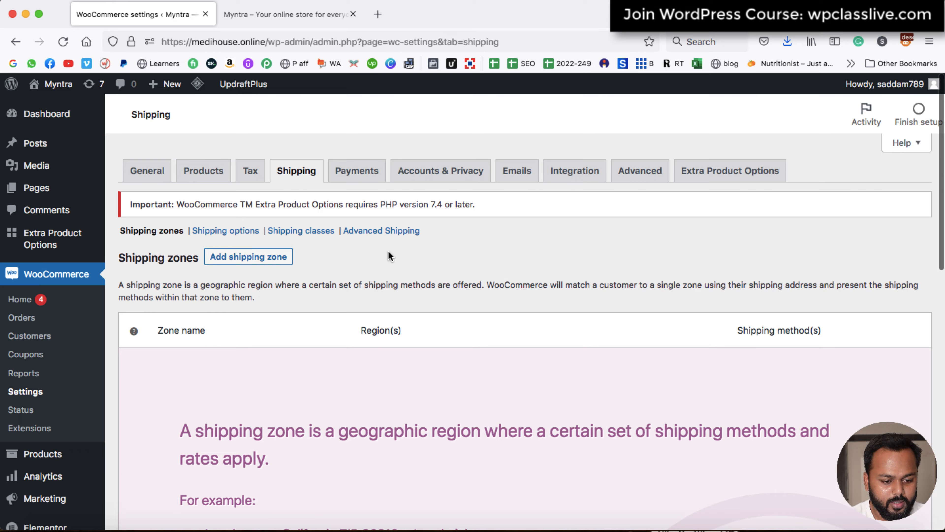
left_click(383, 231)
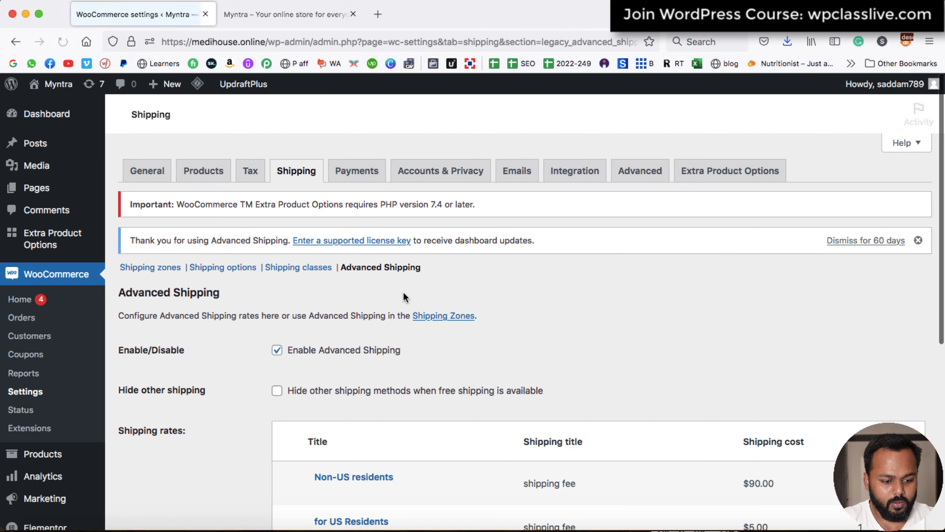
Step: Delete the existing "Non-US residents" and "for US Residents" rates from the Advanced Shipping rates
scroll(405, 297, "down", 5)
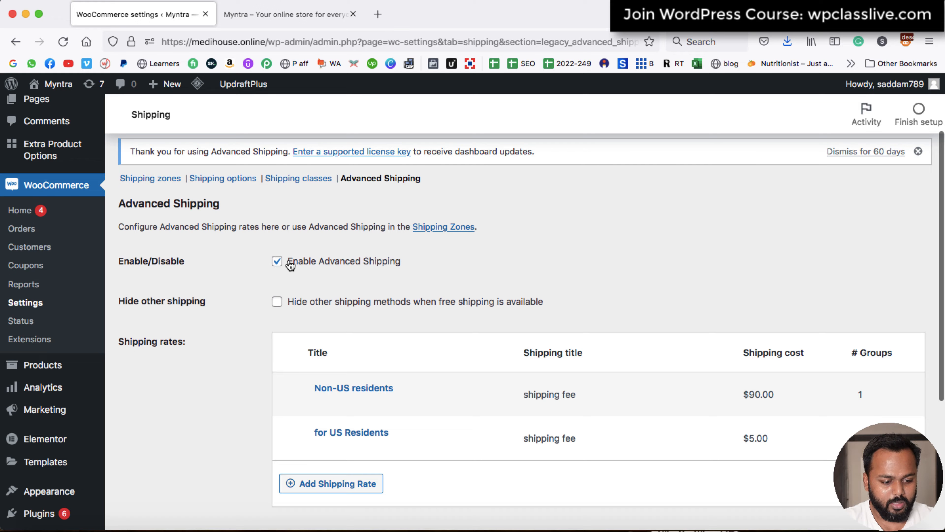
scroll(238, 338, "down", 3)
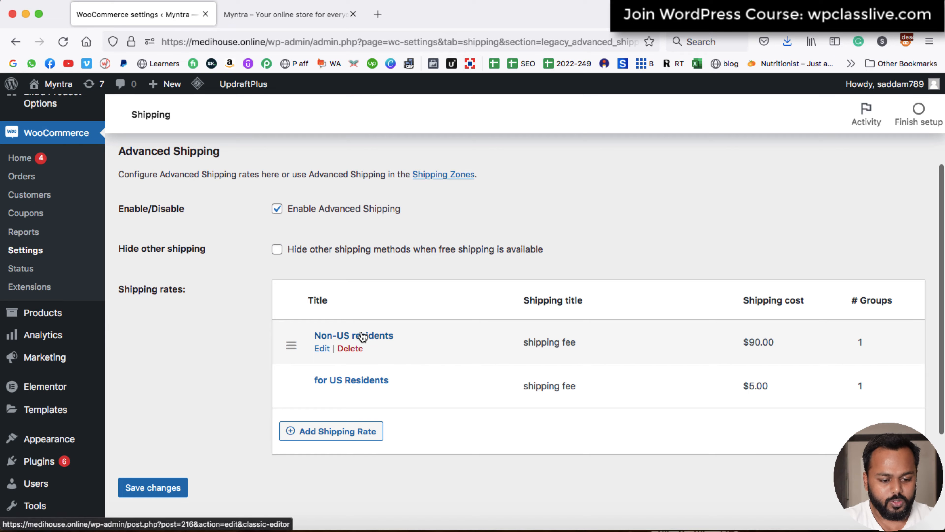
left_click(350, 348)
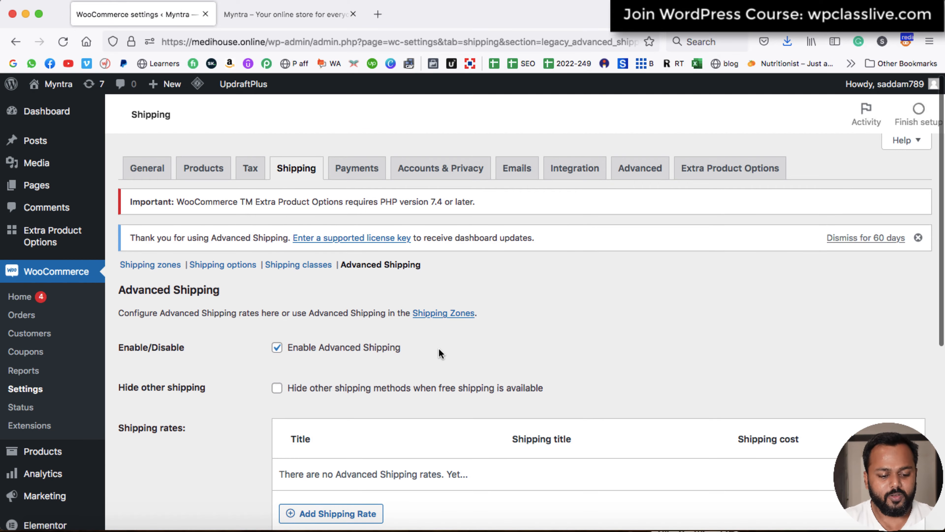
scroll(439, 353, "down", 3)
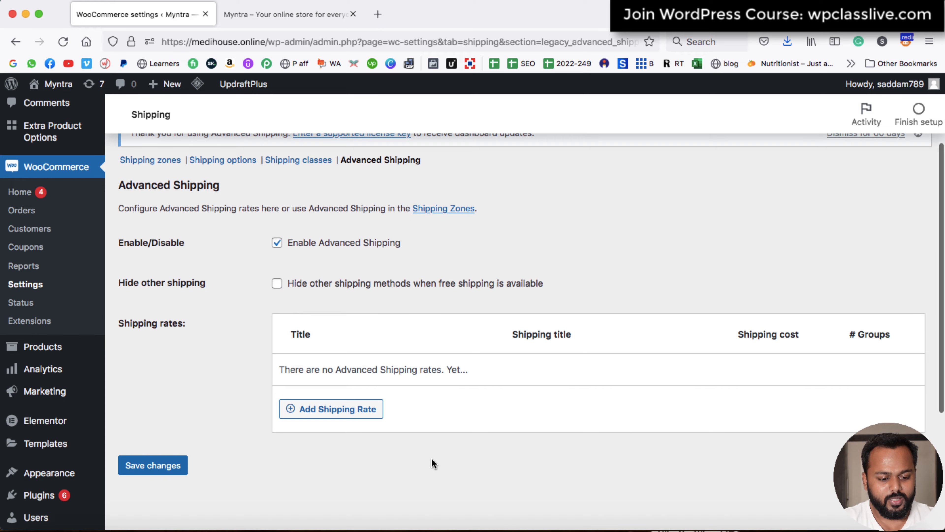
left_click_drag(285, 370, 442, 369)
left_click(433, 424)
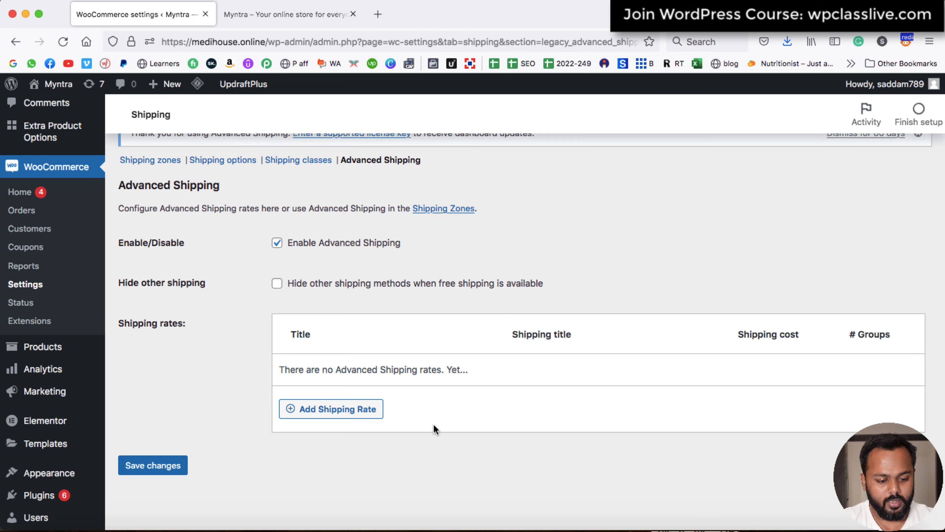
Step: Add a new Advanced Shipping rate and title it "order value < $500"
left_click(336, 409)
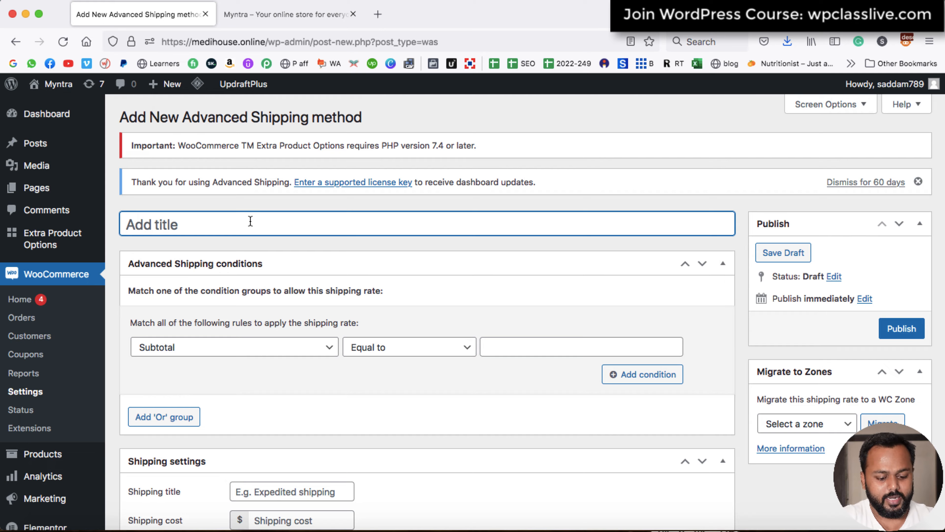
type("order val")
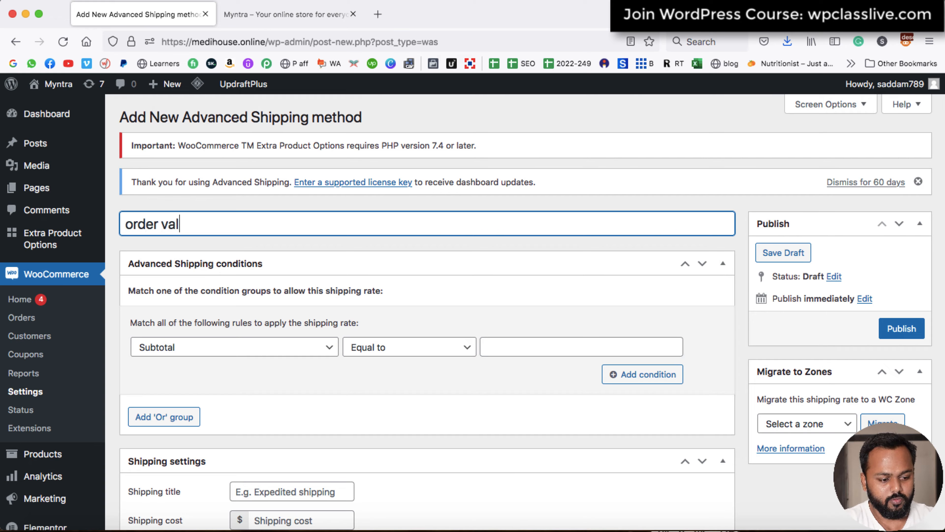
type("uc <")
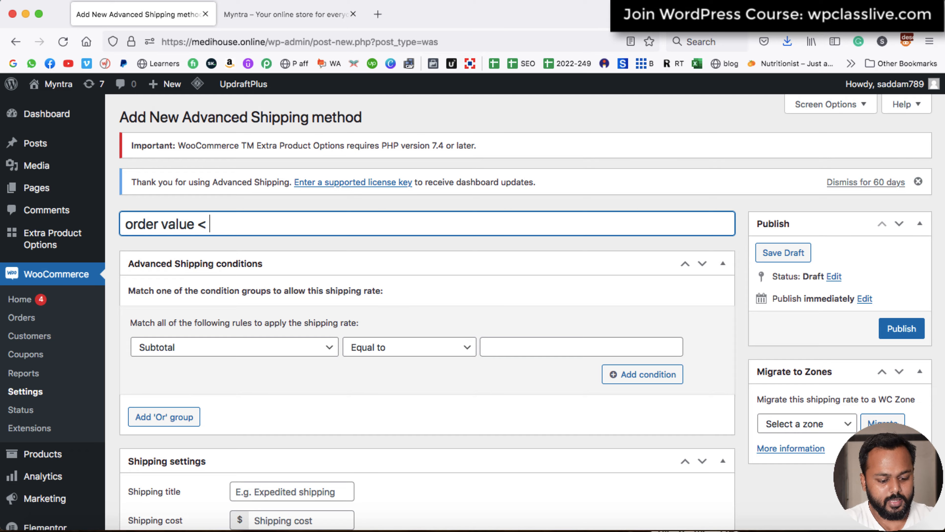
type(" $500")
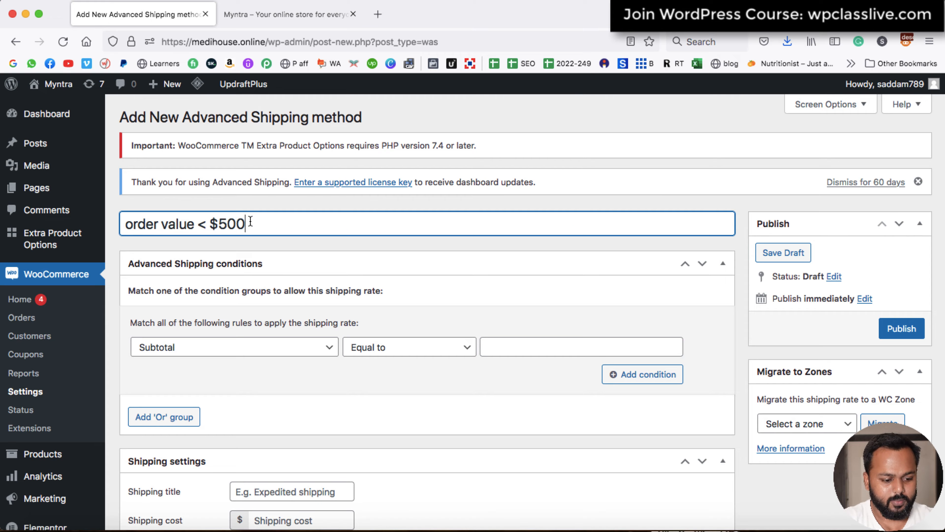
Step: Set the rate's condition to Subtotal, Less or equal to, 500
scroll(379, 376, "down", 3)
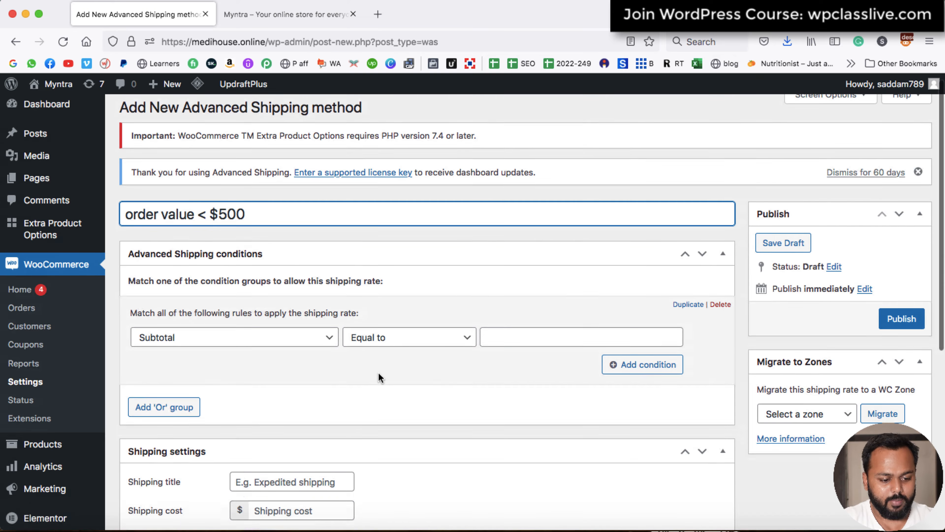
left_click(309, 271)
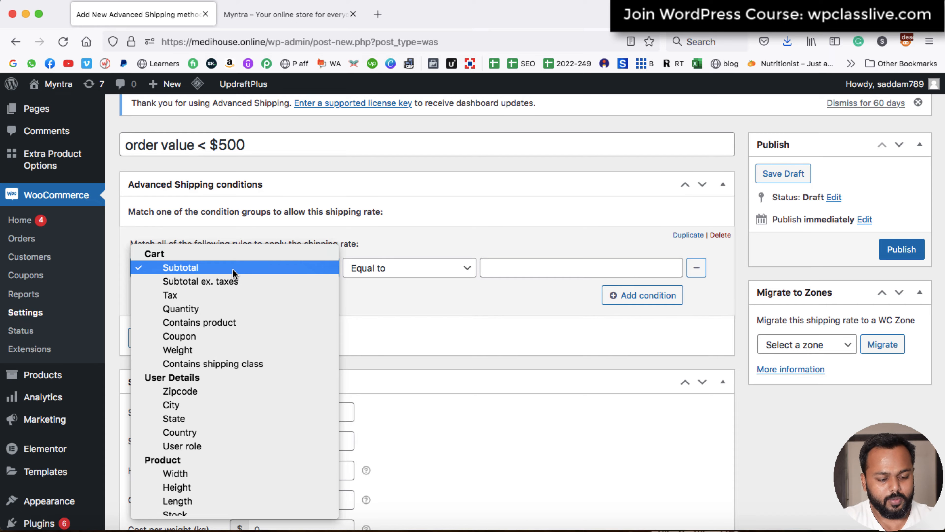
scroll(255, 393, "down", 2)
scroll(256, 394, "up", 1)
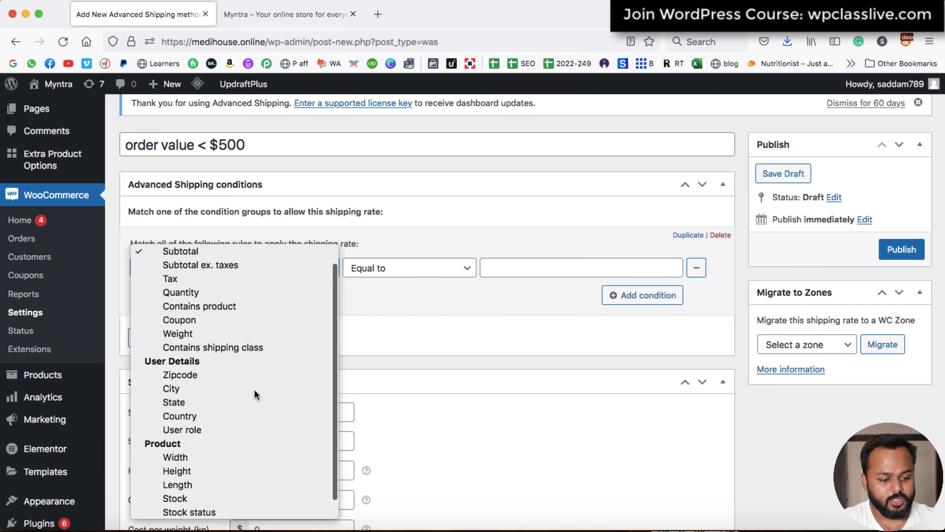
scroll(255, 394, "up", 1)
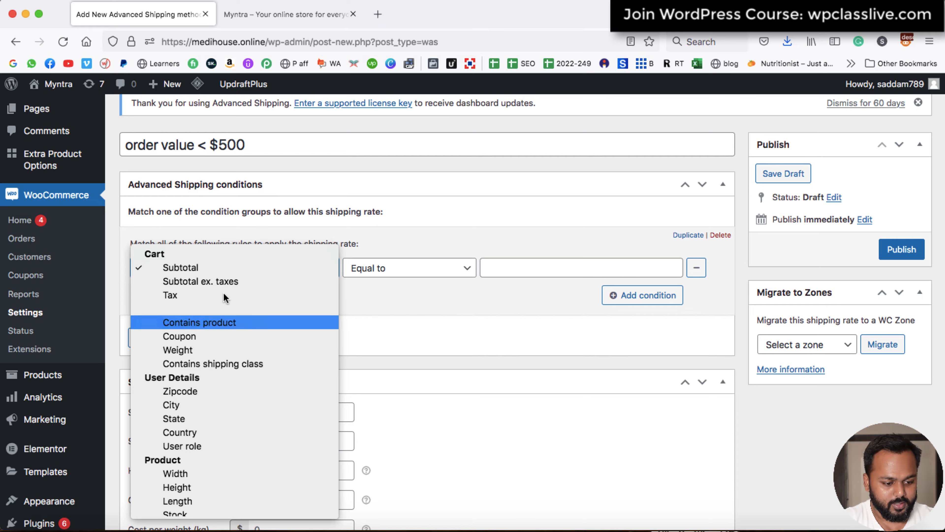
left_click(196, 269)
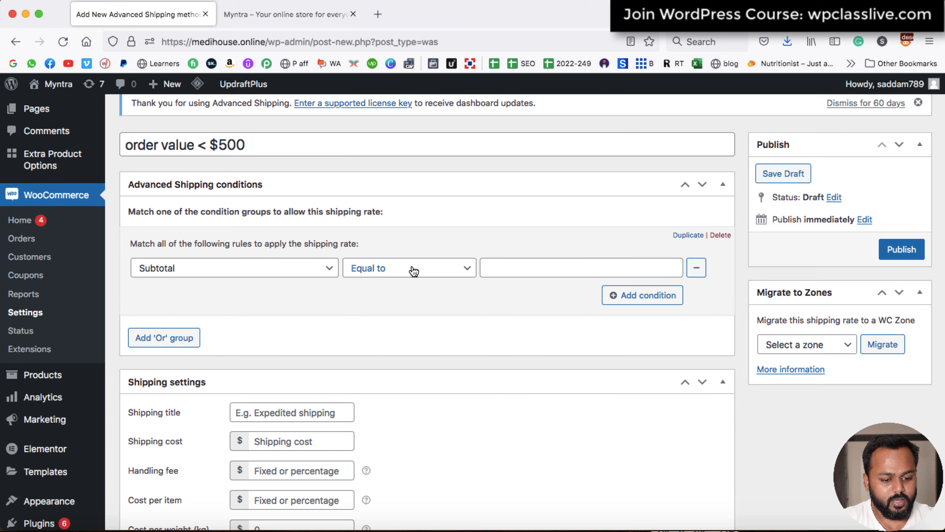
left_click(511, 263)
type("500")
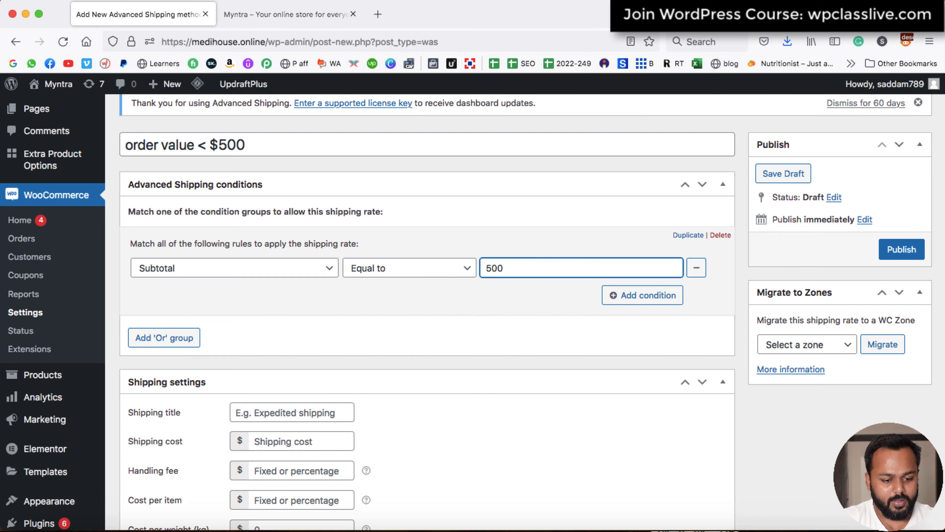
left_click(486, 293)
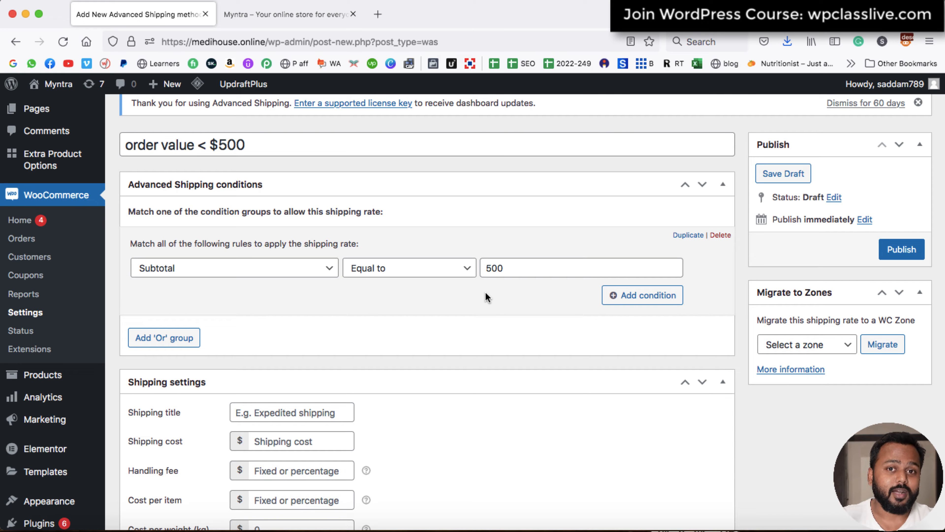
left_click(404, 269)
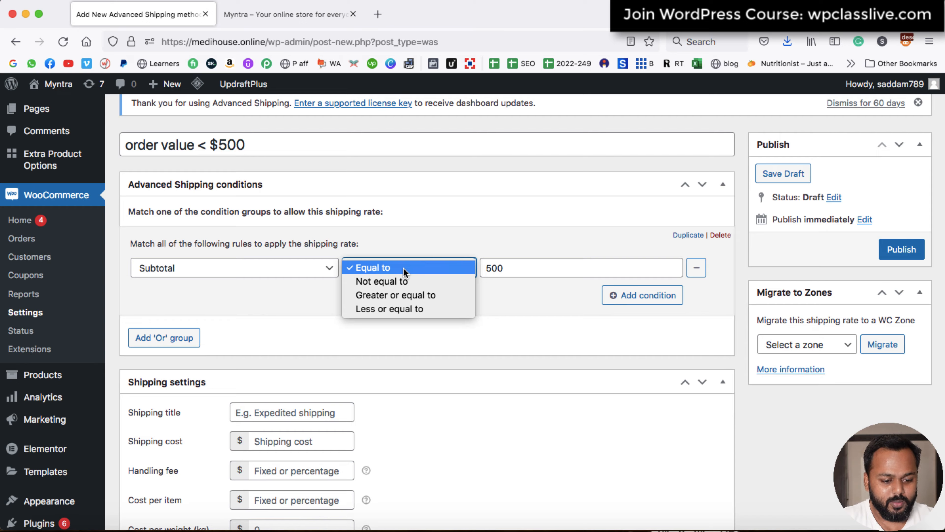
left_click(403, 309)
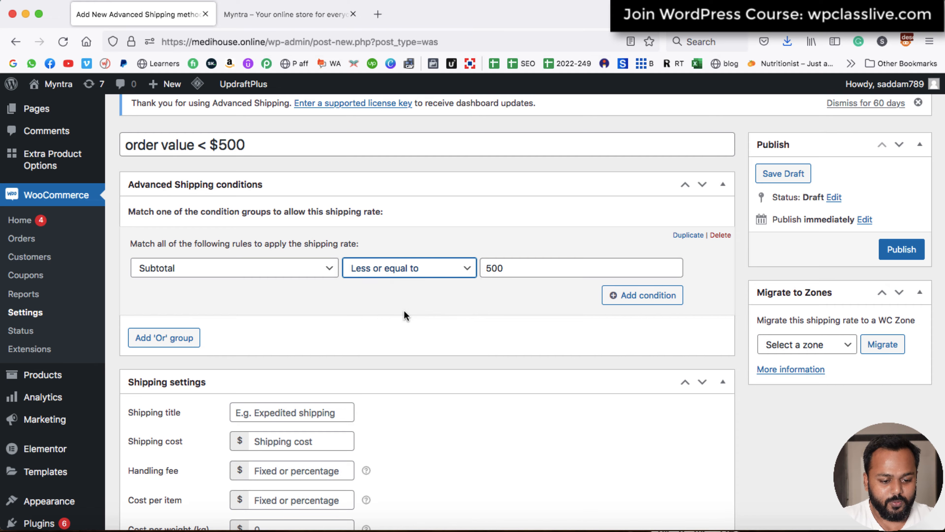
left_click(480, 299)
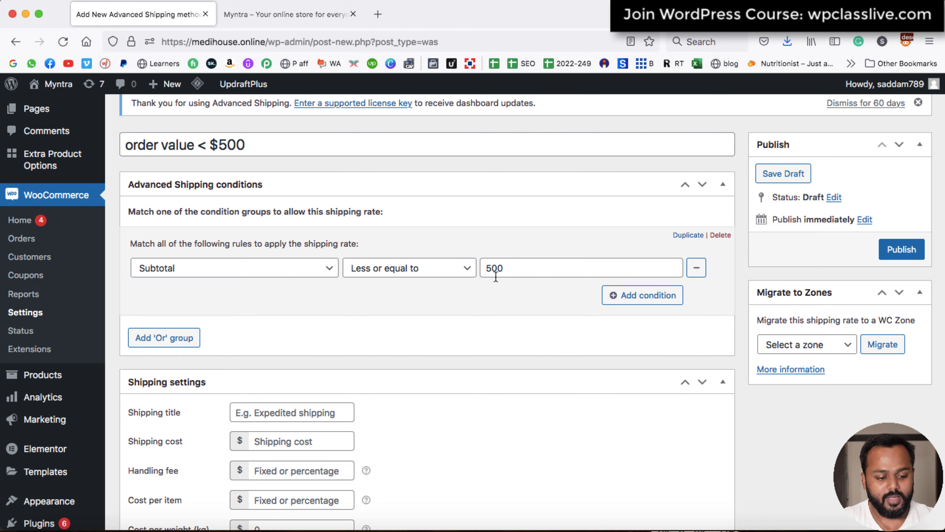
Step: Set the shipping cost to $17 and the shipping title to "shipping fee", and publish the shipping rate
scroll(495, 276, "down", 2)
scroll(496, 277, "down", 1)
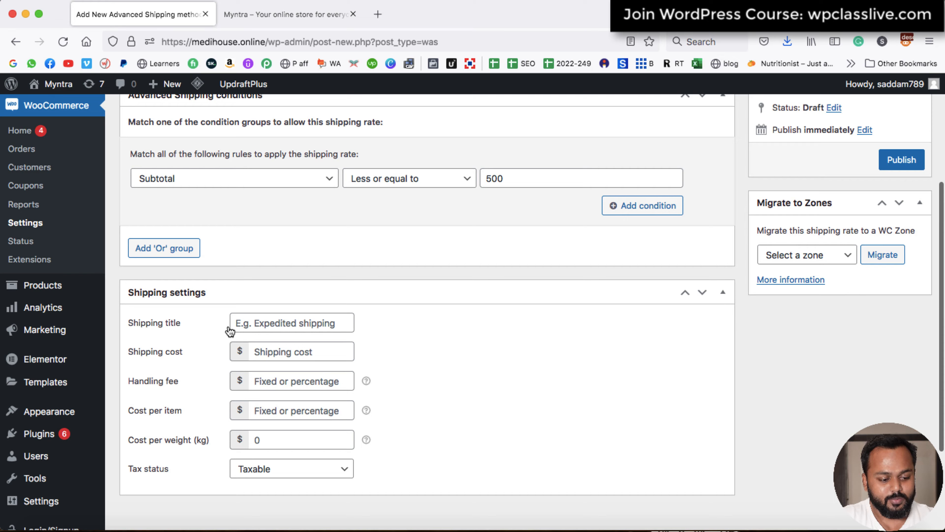
left_click(281, 351)
type("17")
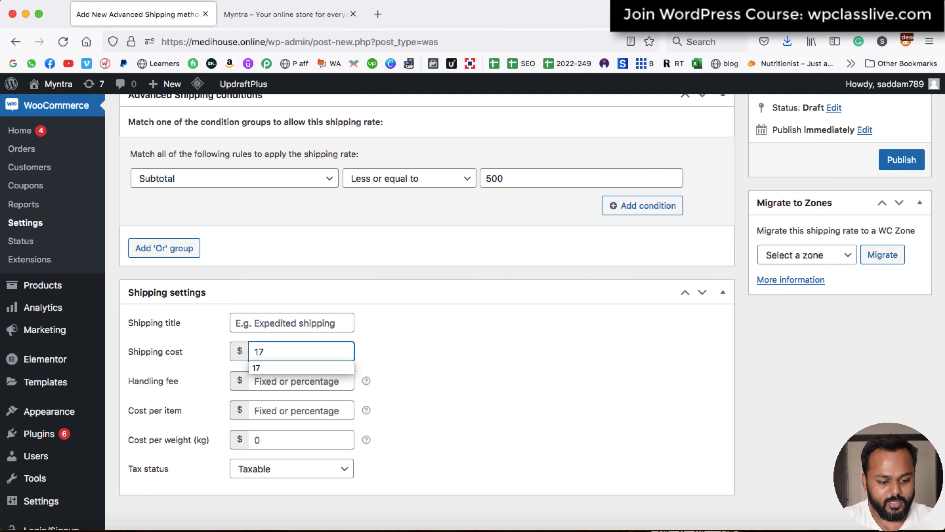
left_click(452, 351)
left_click(275, 322)
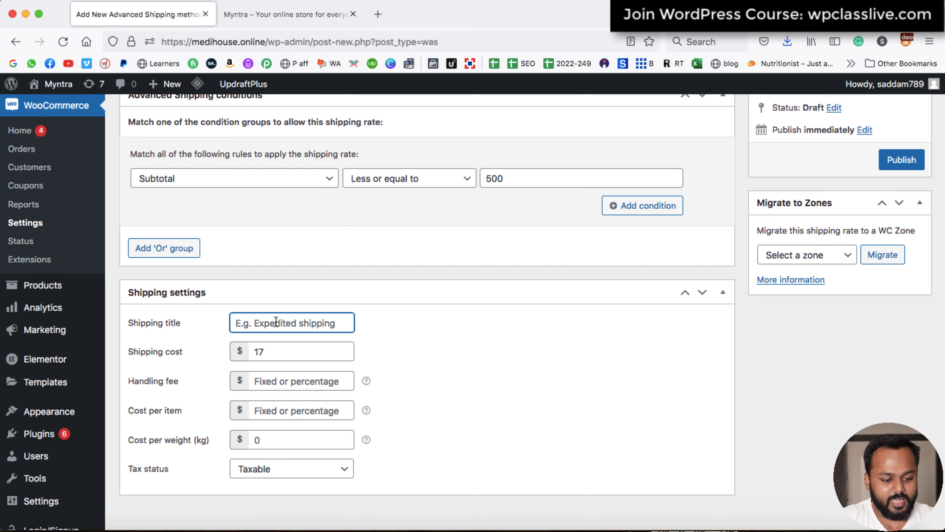
left_click(275, 323)
left_click(266, 338)
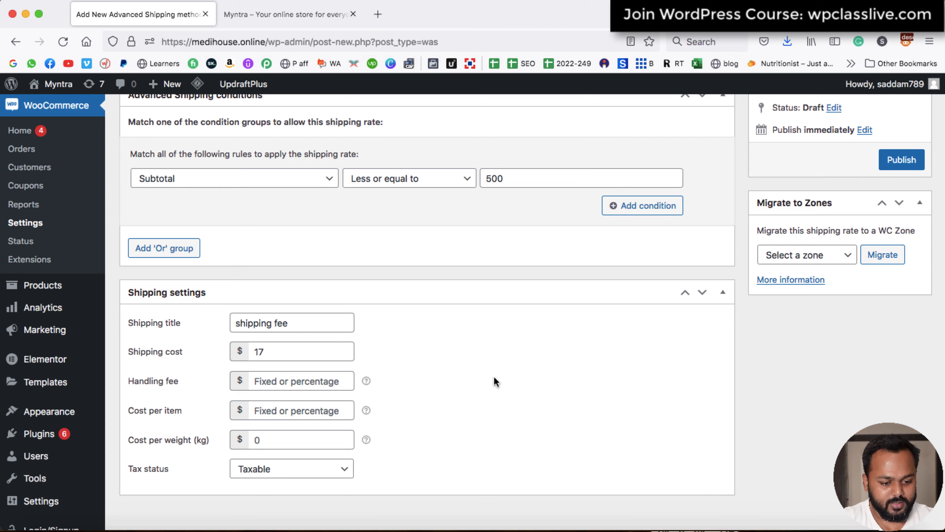
scroll(510, 374, "up", 5)
left_click(901, 309)
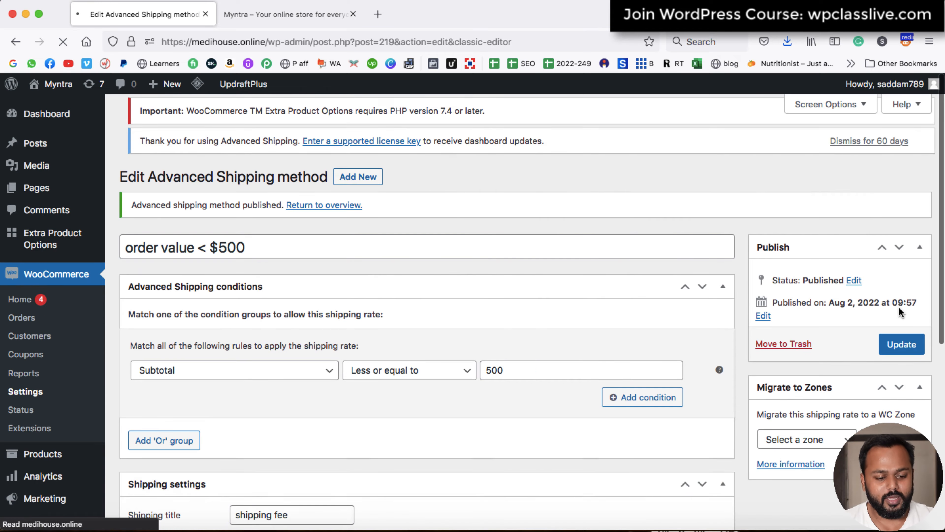
Step: Switch to the Myntra storefront and add Men's Classic Mint from the men's shoes category to the cart
left_click(271, 8)
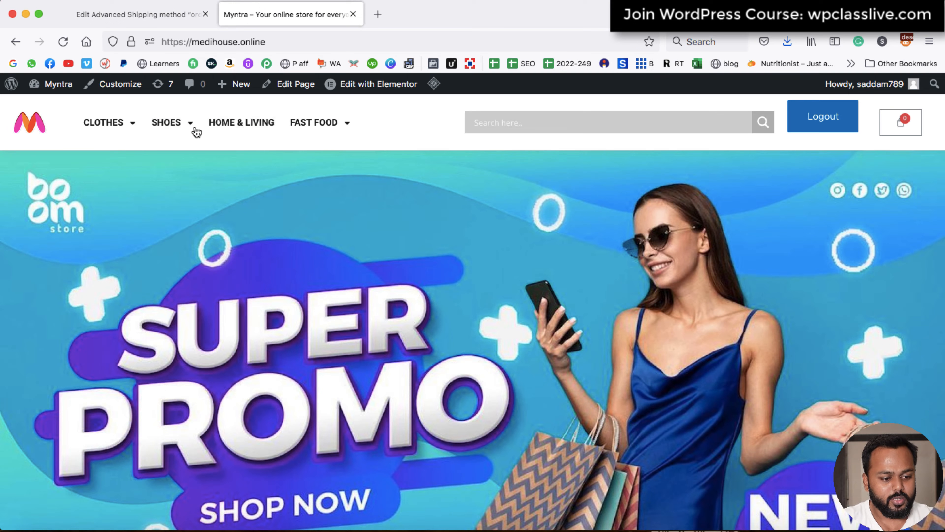
mouse_move(197, 132)
left_click(174, 151)
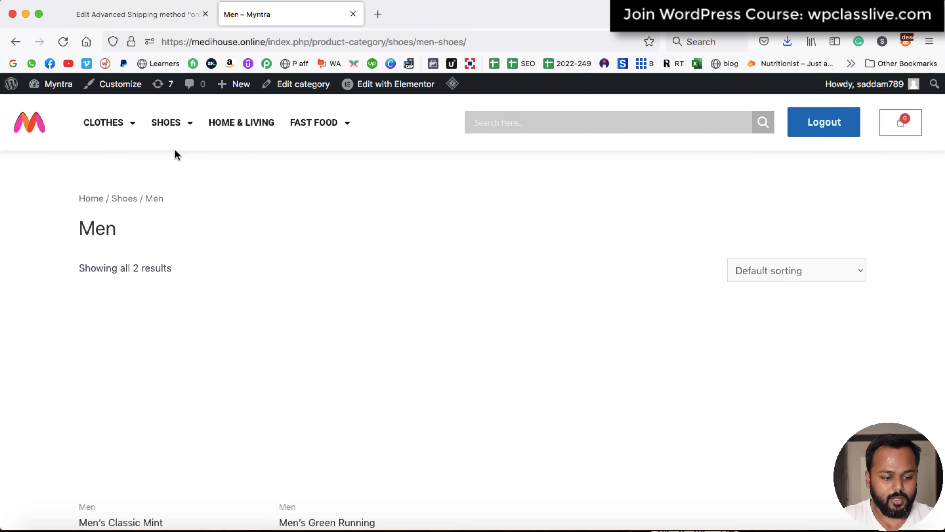
scroll(251, 222, "down", 4)
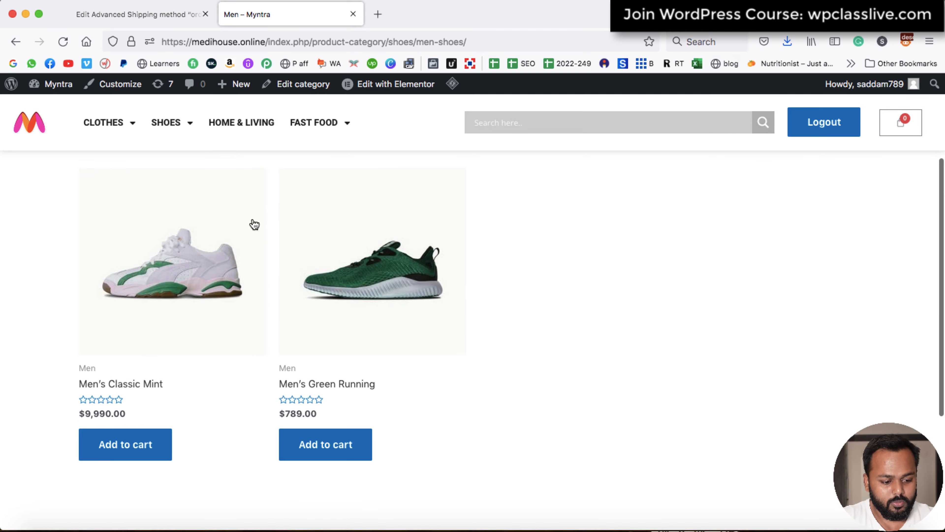
left_click(134, 446)
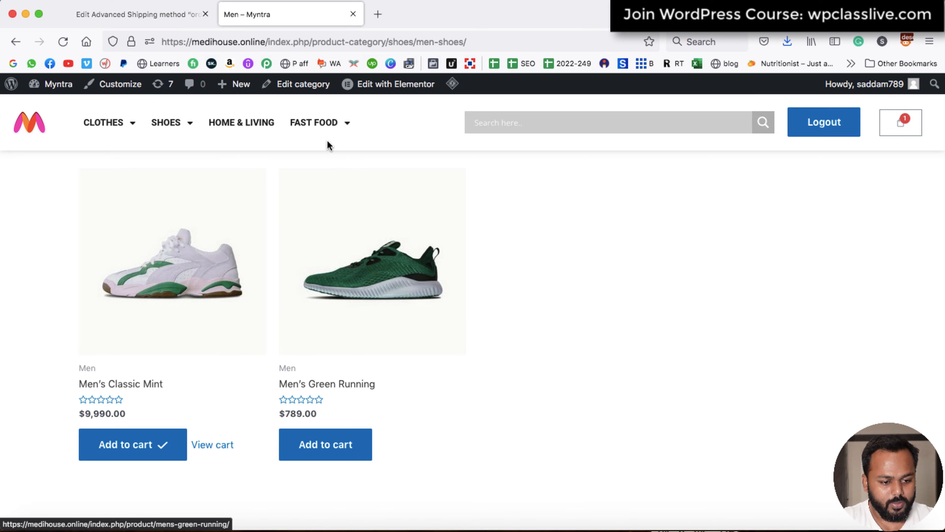
Step: Add the Pure Veggie Burger from the fast food burgers category to the cart and check the cart totals
mouse_move(334, 126)
left_click(323, 153)
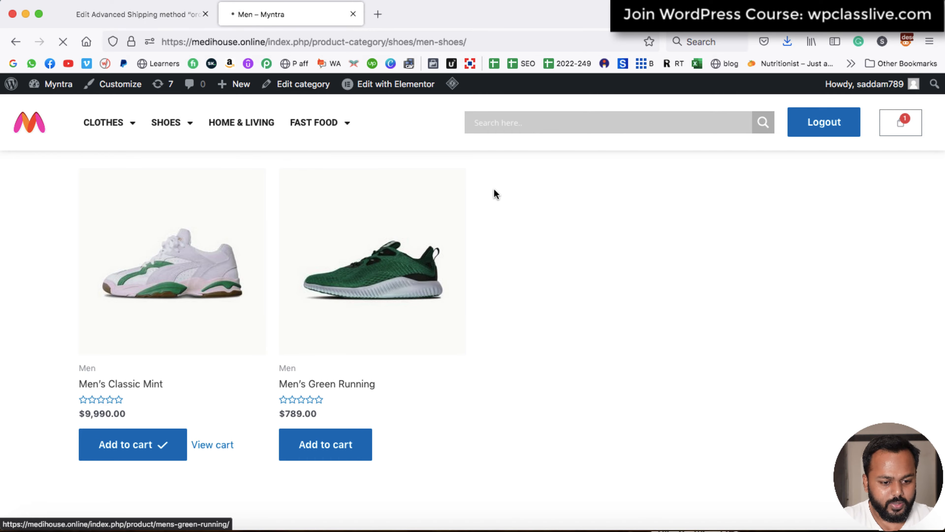
scroll(496, 194, "down", 5)
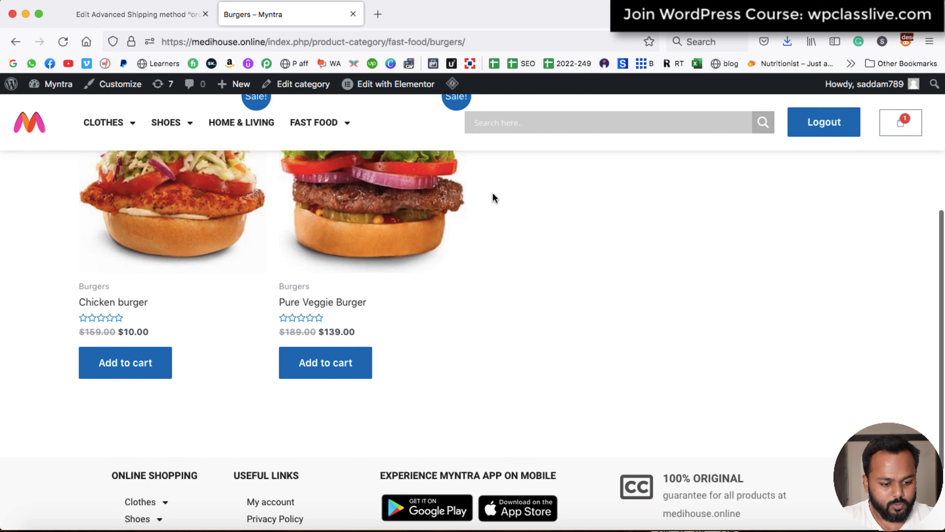
scroll(411, 321, "up", 1)
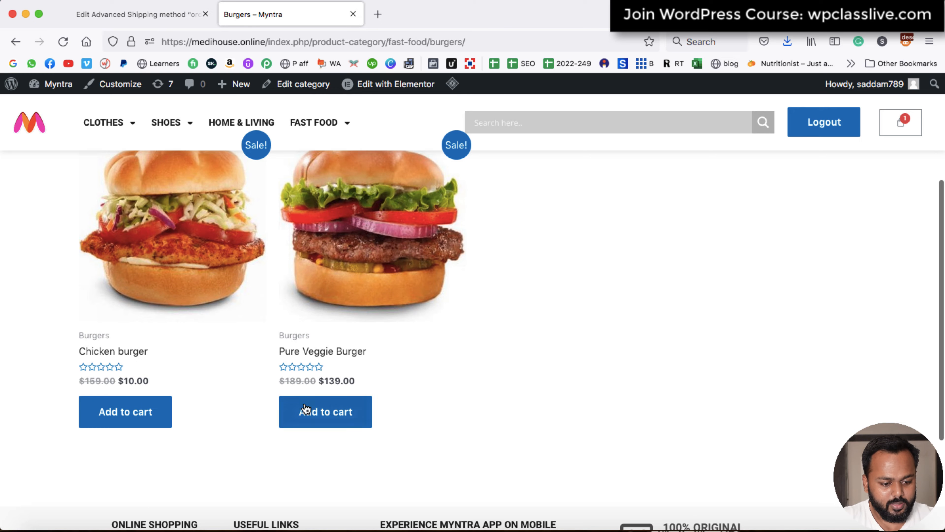
left_click(327, 417)
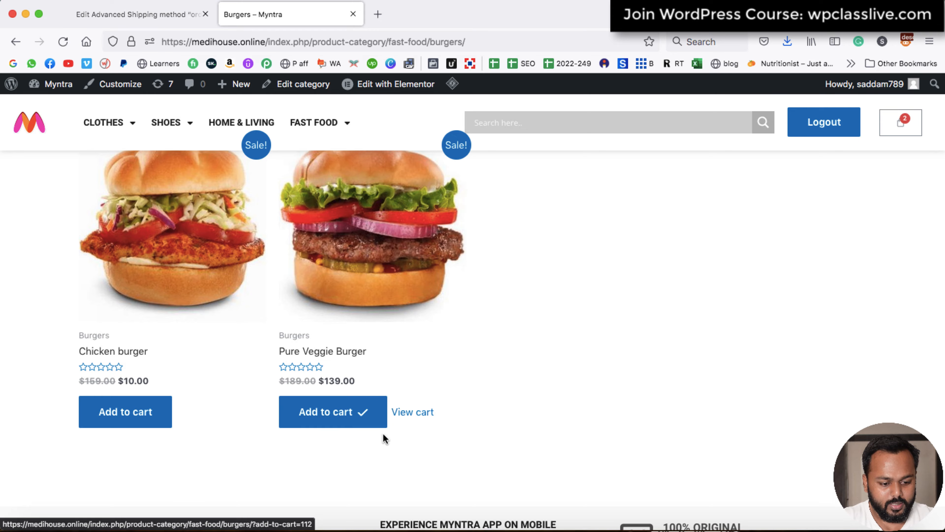
left_click(413, 414)
scroll(705, 416, "down", 3)
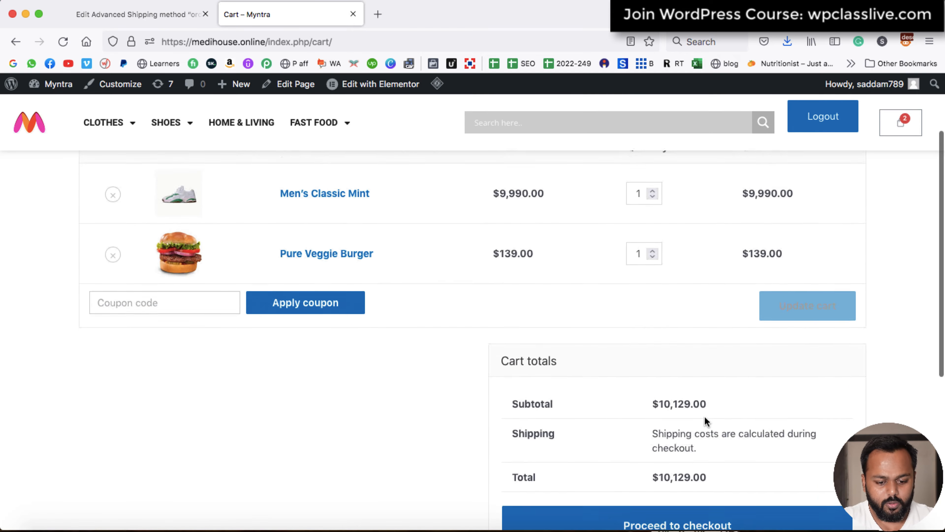
left_click_drag(659, 373, 692, 373)
left_click(711, 302)
Step: Remove Men's Classic Mint from the cart and check the subtotal and shipping fee for the remaining burger
scroll(711, 303, "up", 2)
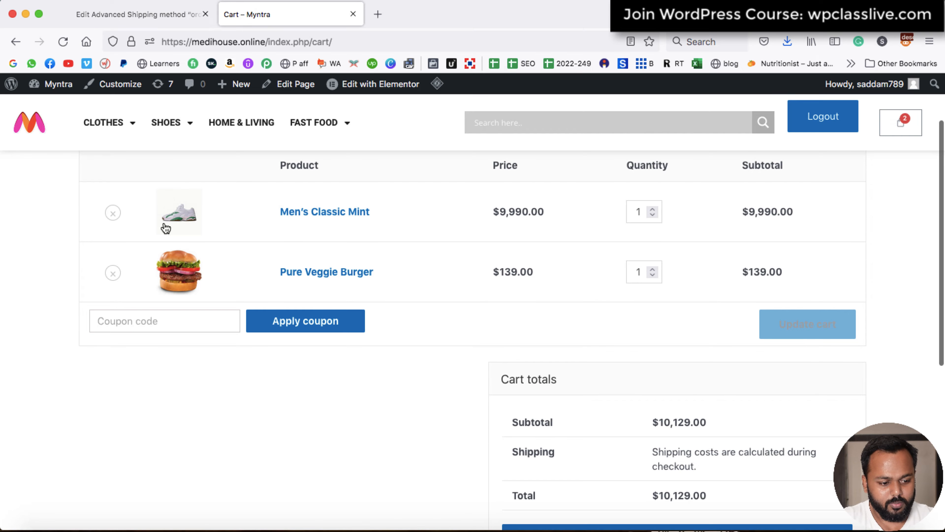
left_click(113, 213)
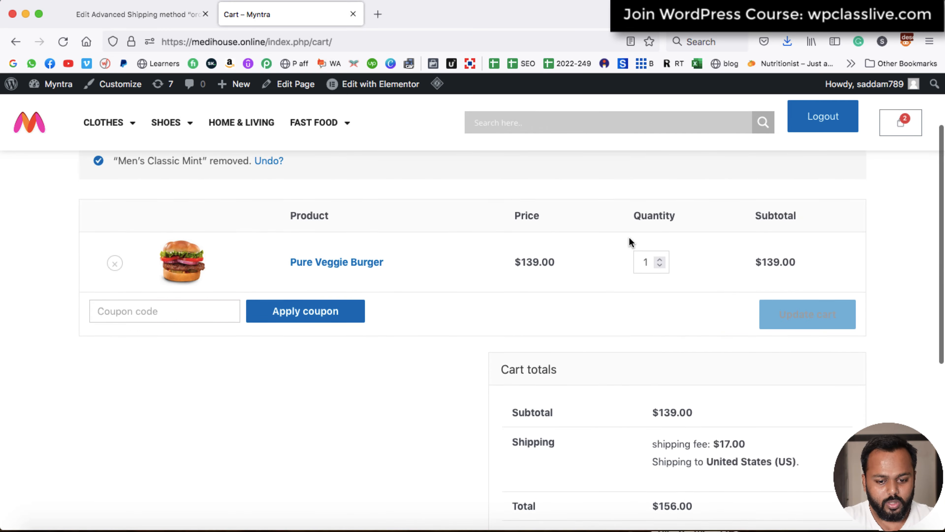
left_click_drag(761, 264, 776, 263)
left_click(776, 263)
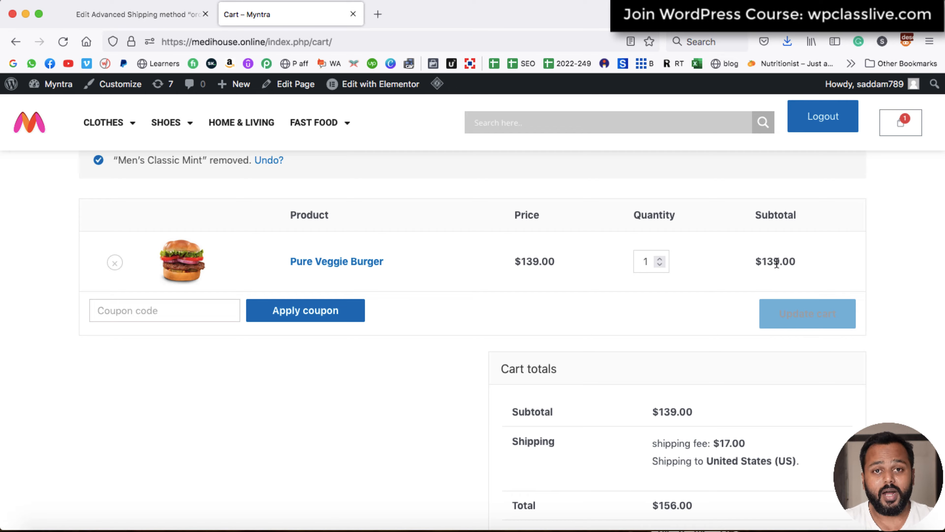
scroll(711, 329, "down", 2)
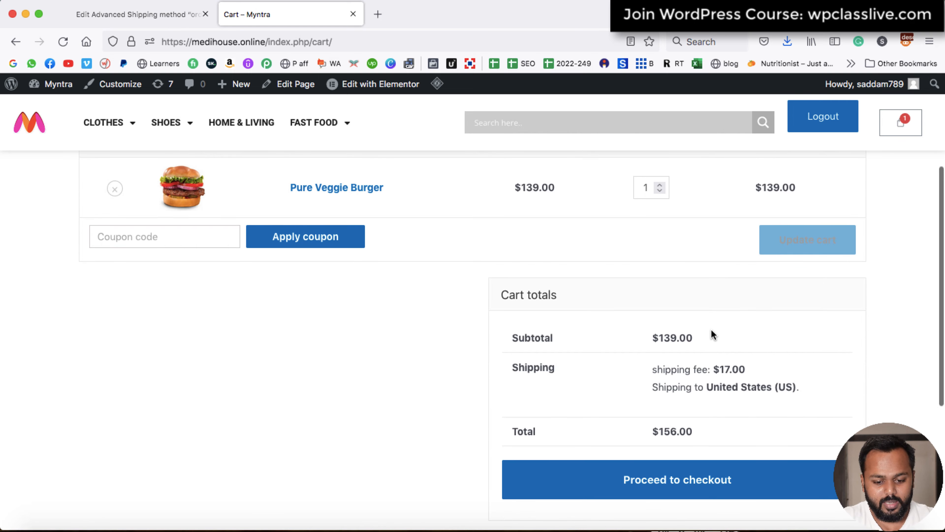
left_click_drag(651, 368, 733, 368)
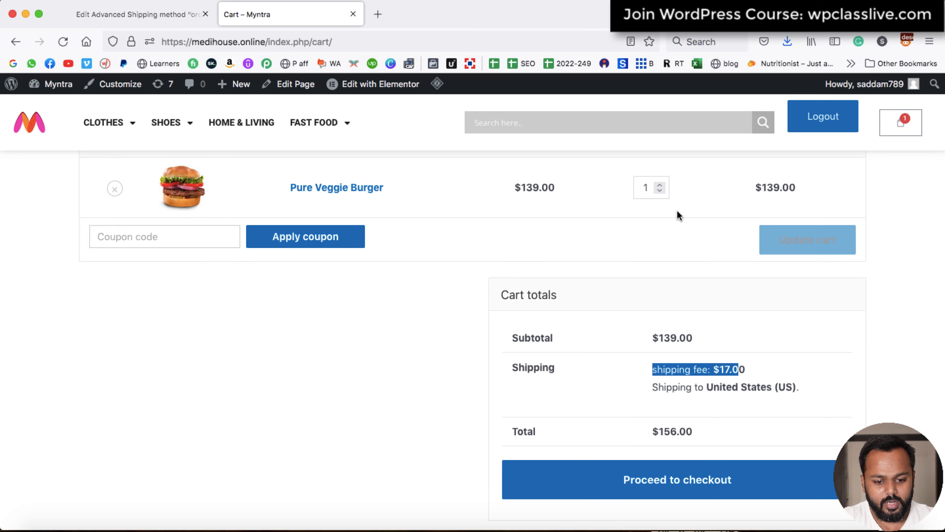
Step: Set the Pure Veggie Burger quantity to 7, update the cart and check its subtotal and shipping line
left_click(660, 188)
left_click(661, 187)
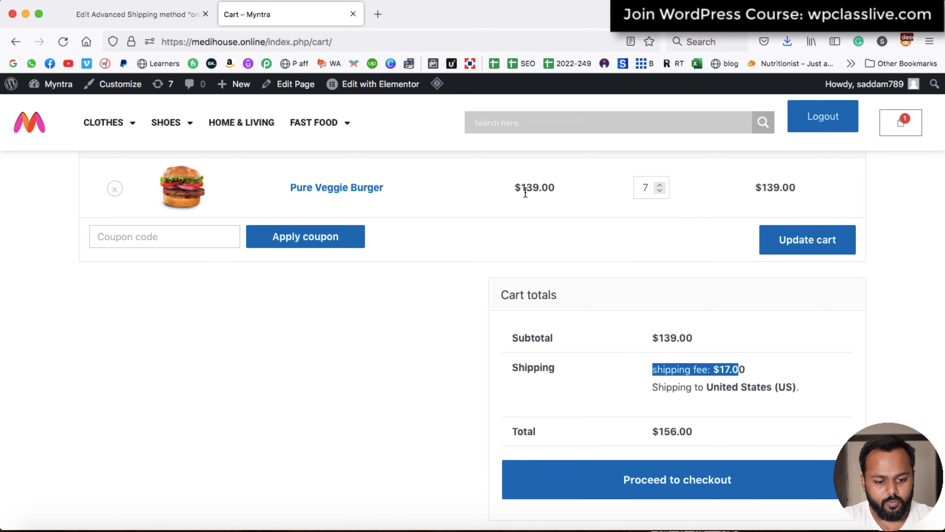
left_click(814, 244)
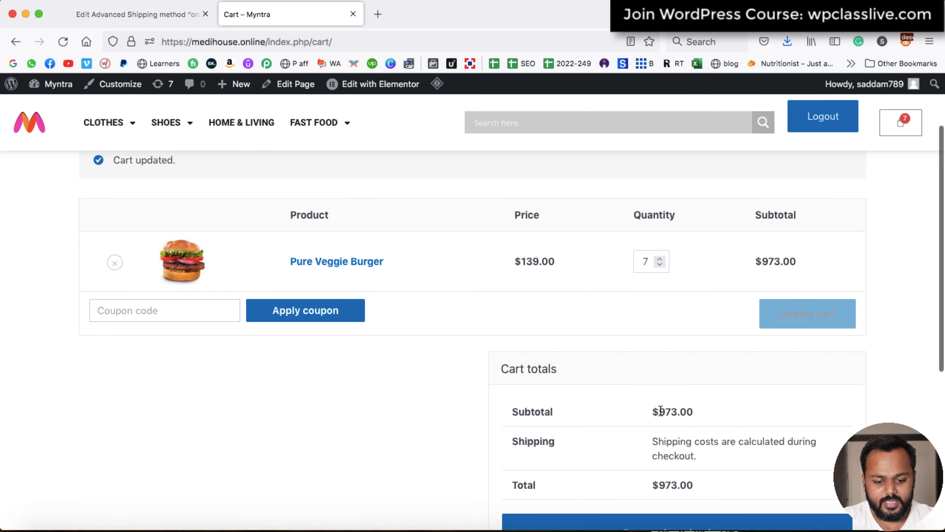
left_click_drag(659, 411, 676, 410)
left_click(615, 426)
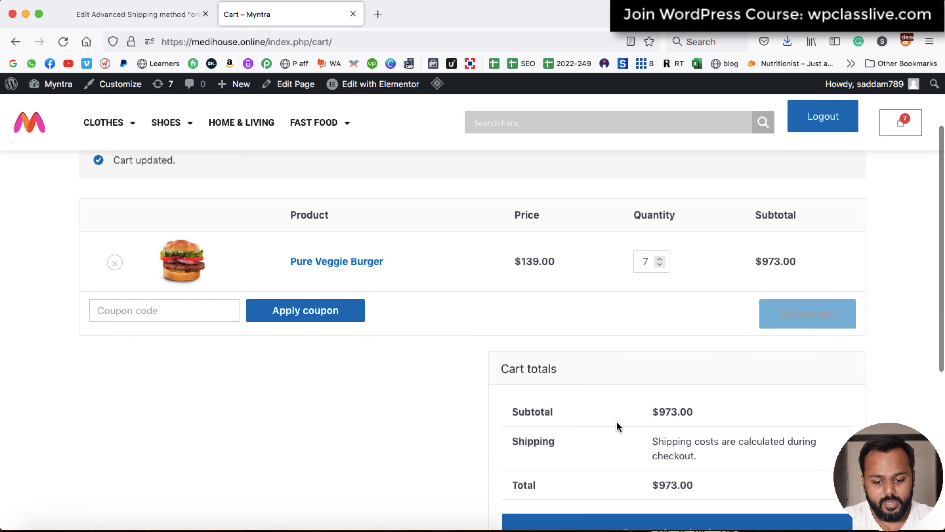
left_click_drag(652, 442, 697, 455)
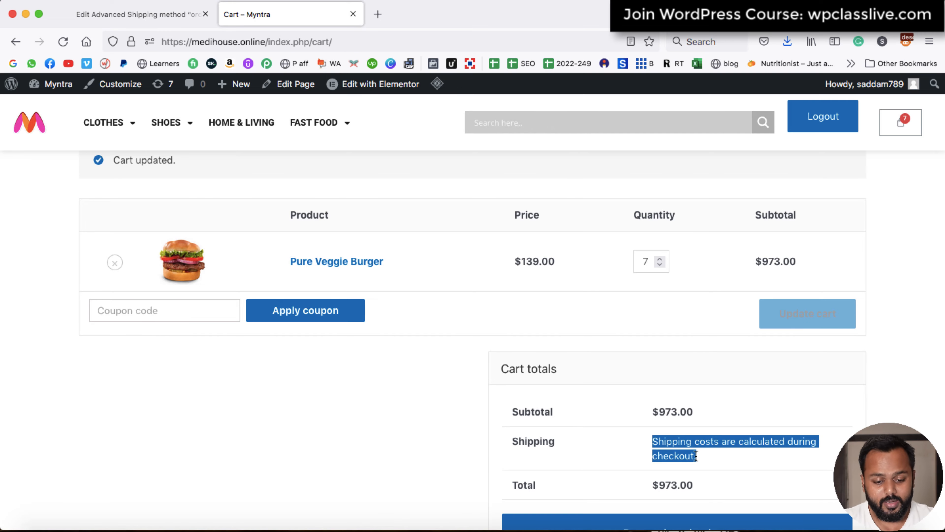
left_click(727, 391)
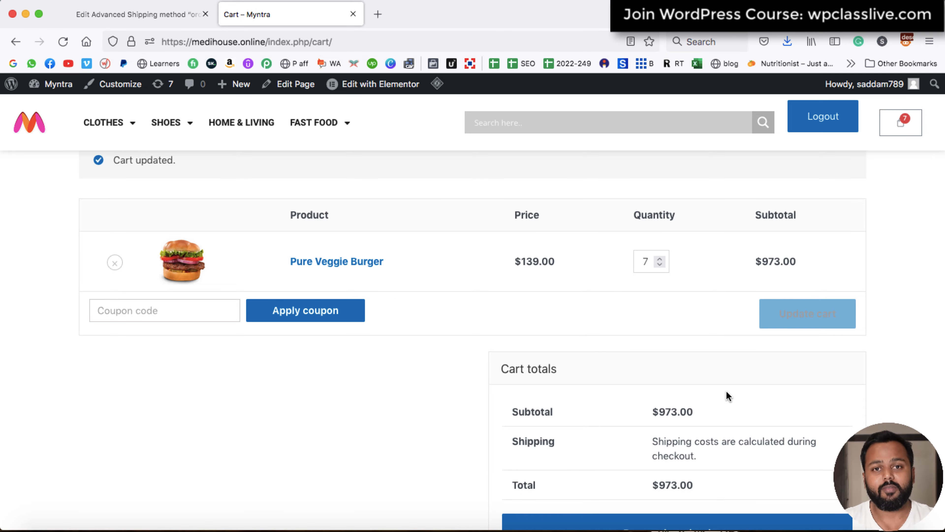
Step: Return to the Advanced Shipping overview and add a new shipping rate titled "order value in between $501 - $1000"
left_click(134, 14)
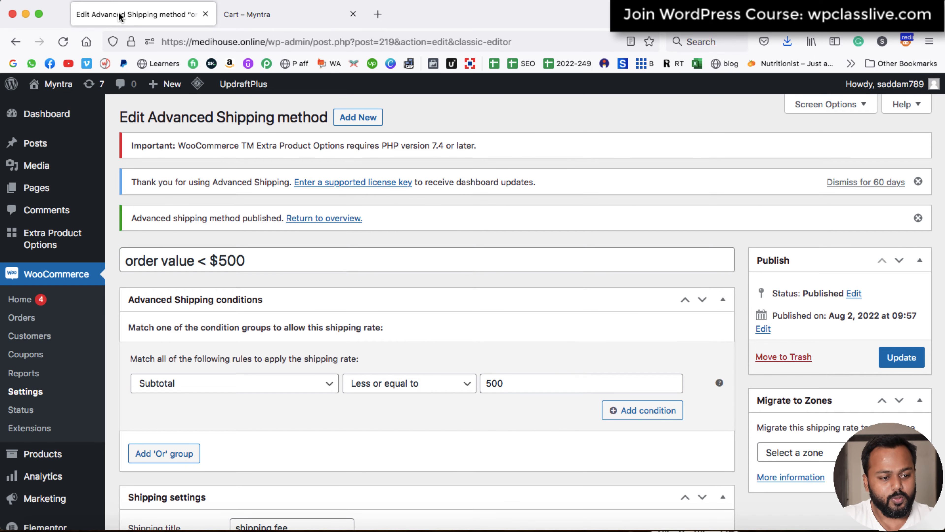
left_click(324, 220)
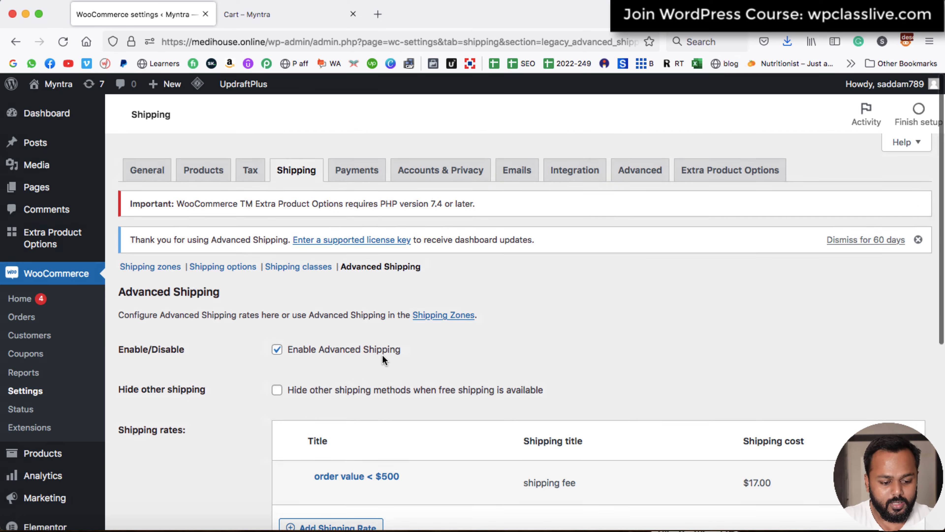
scroll(383, 355, "down", 6)
left_click(335, 303)
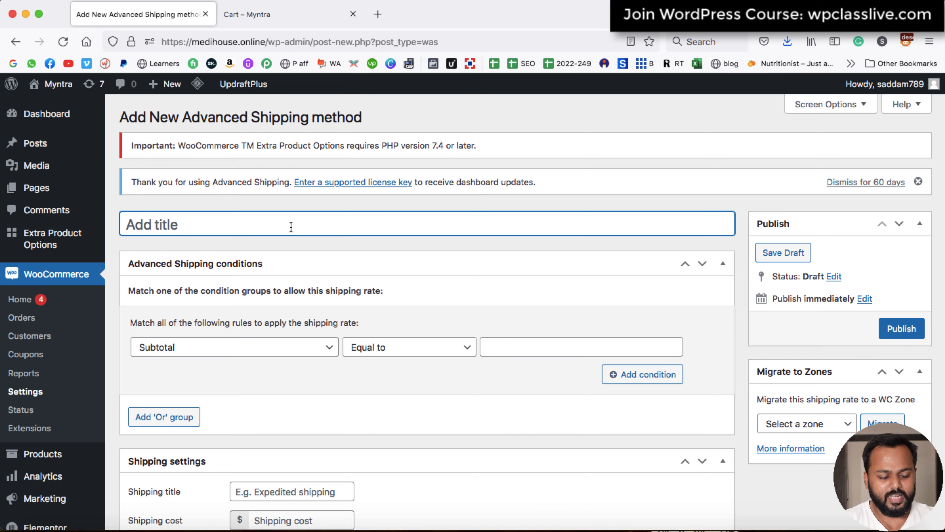
type("order")
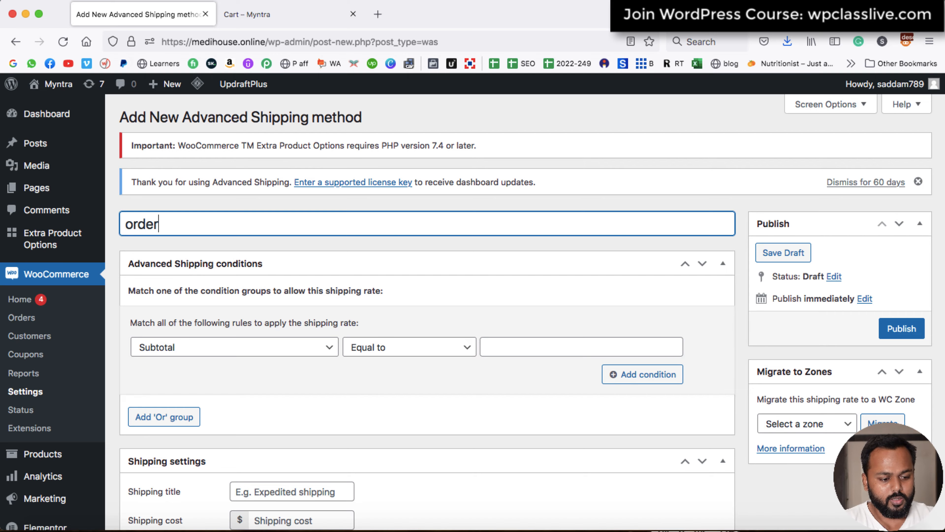
type(" value in ")
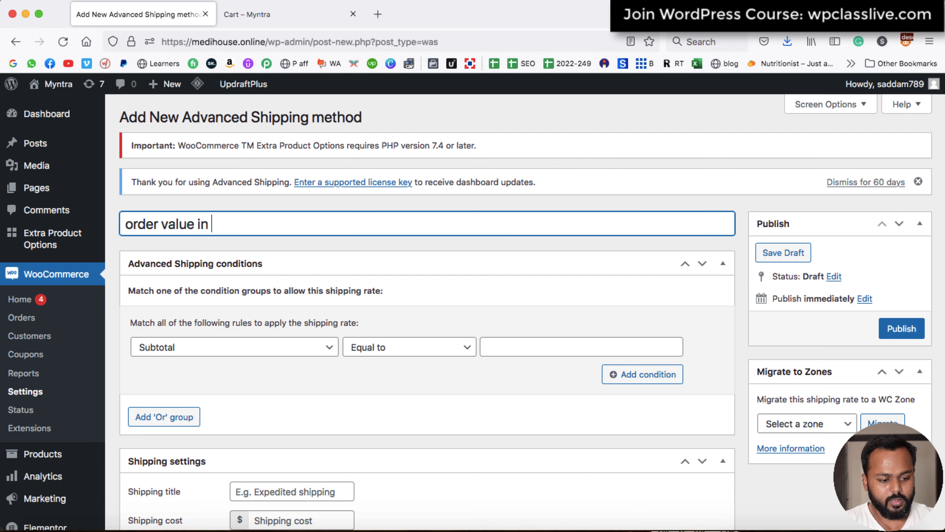
type("between")
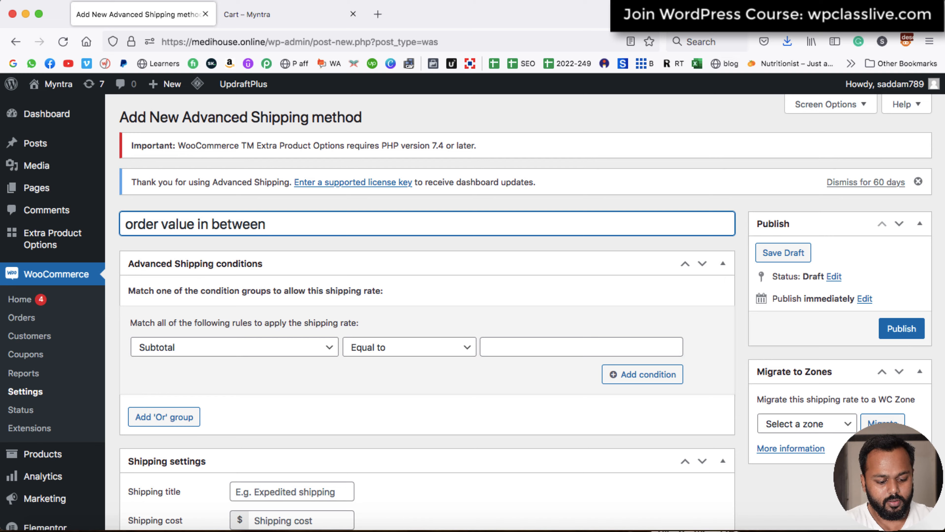
type(" $501")
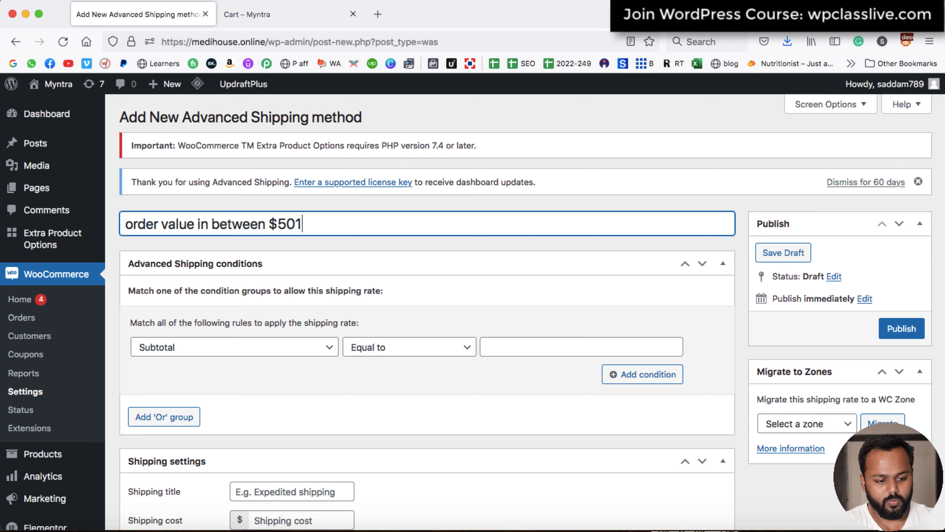
type(" - $1000")
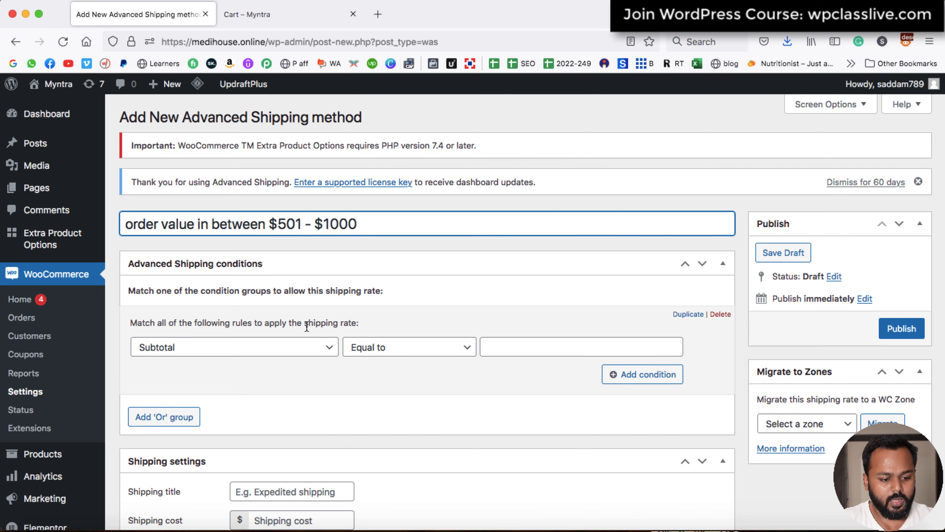
Step: Set the new rate's first condition to Subtotal, Greater or equal to, 501
scroll(242, 317, "down", 2)
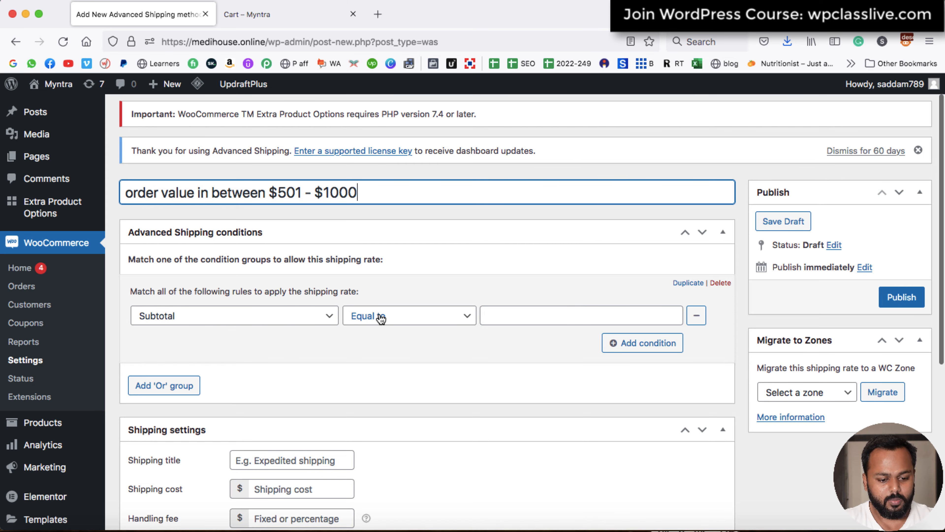
left_click(517, 313)
type("1000")
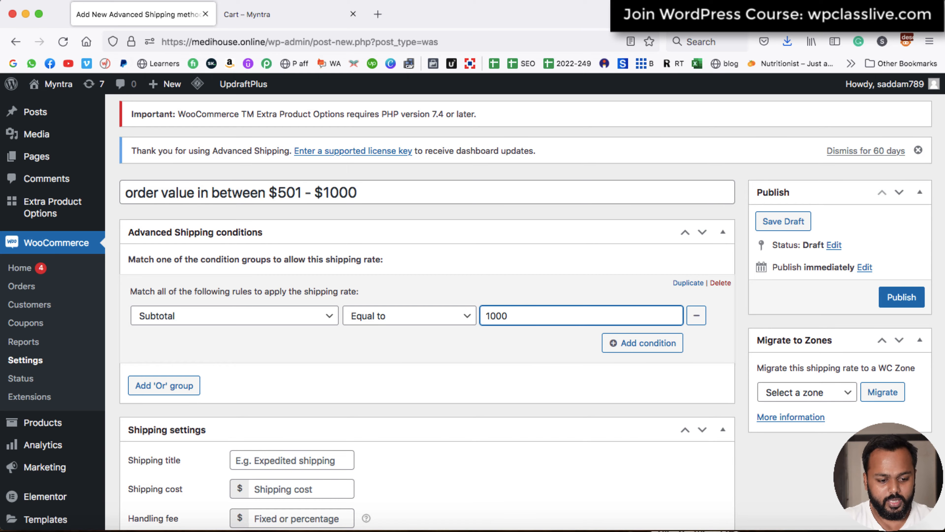
left_click(450, 317)
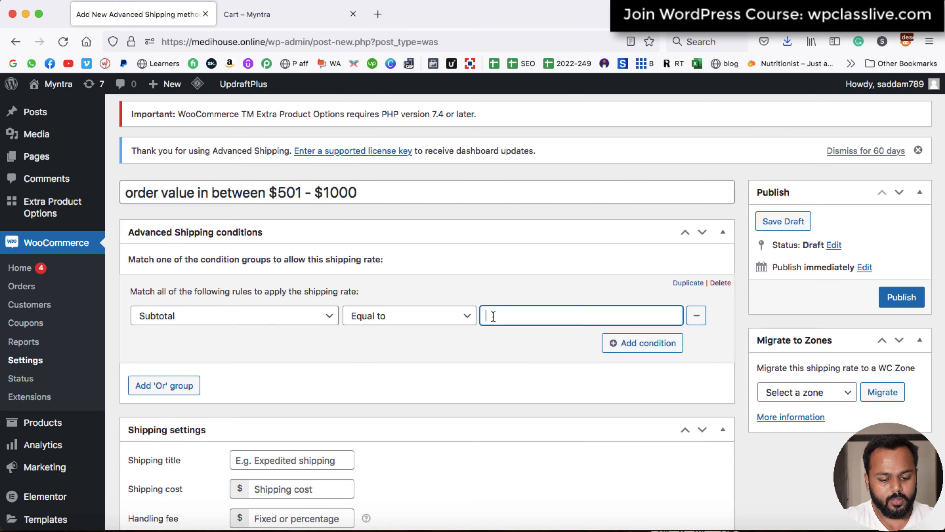
type("501")
left_click(452, 320)
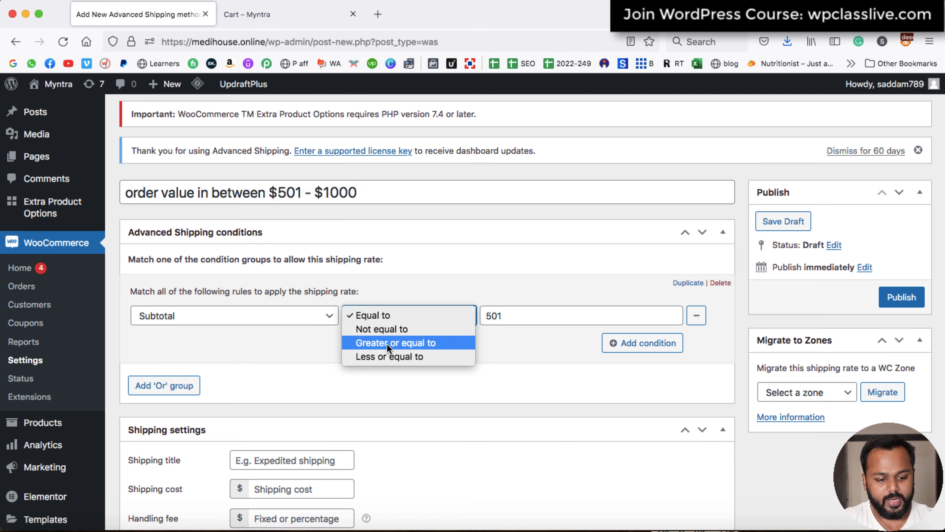
left_click(412, 347)
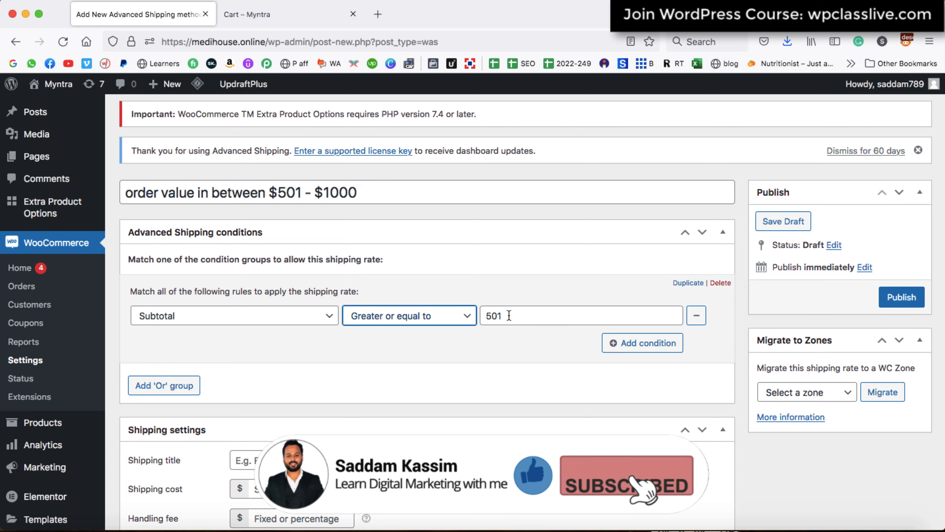
Step: Add a second condition to the same group: Subtotal, Less or equal to, 1000
left_click(650, 347)
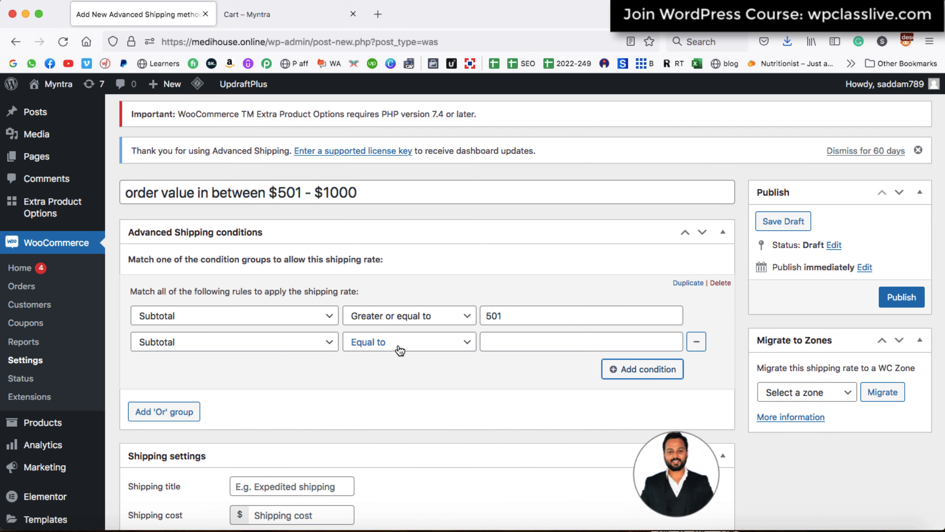
left_click(516, 344)
type("1000")
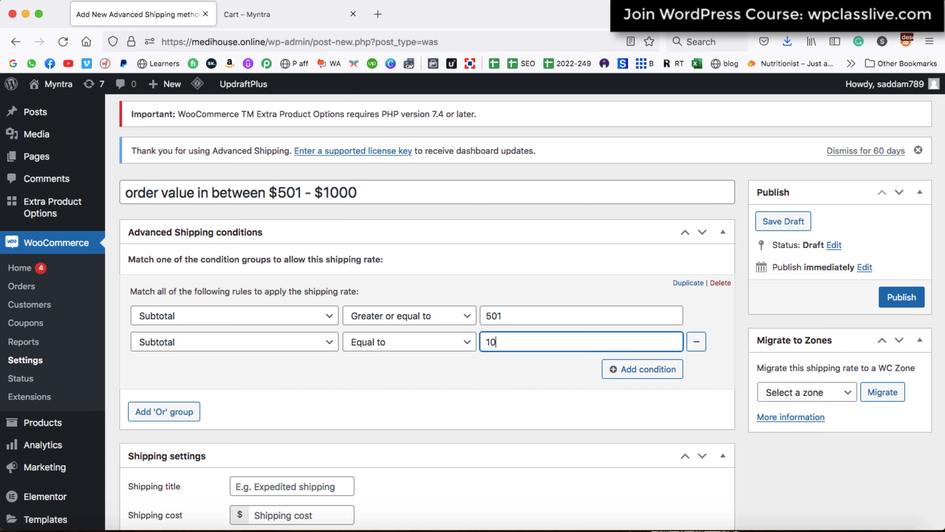
left_click(434, 343)
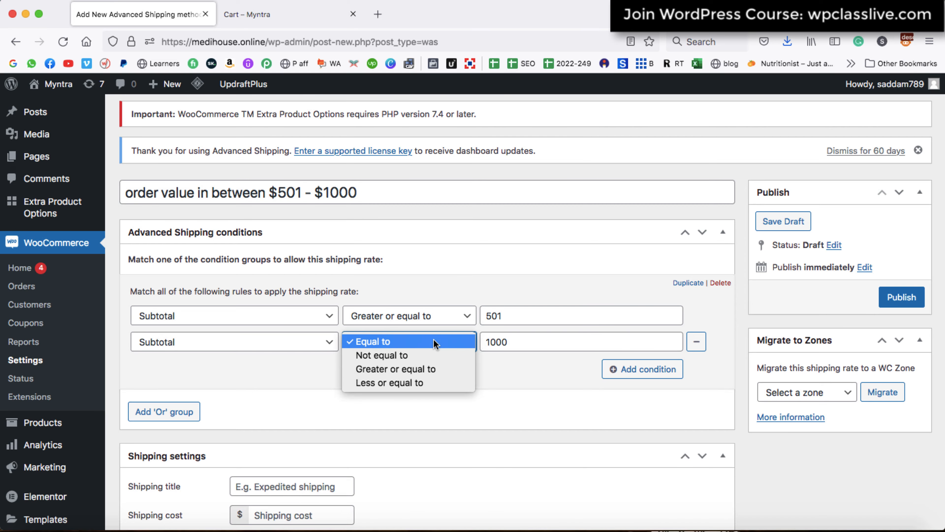
left_click(414, 381)
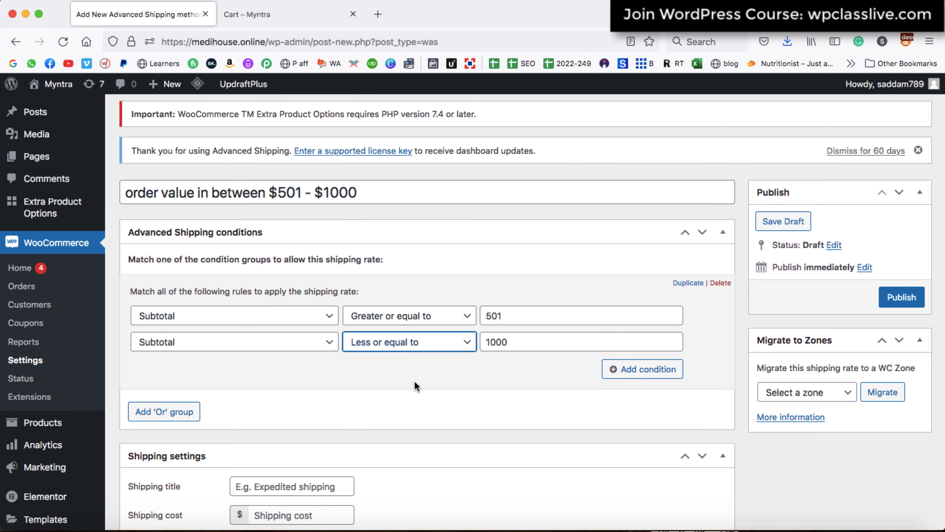
Step: Set the $501 - $1000 rate's shipping cost to 20 and shipping title to "shipping fee", and publish it
scroll(489, 361, "down", 5)
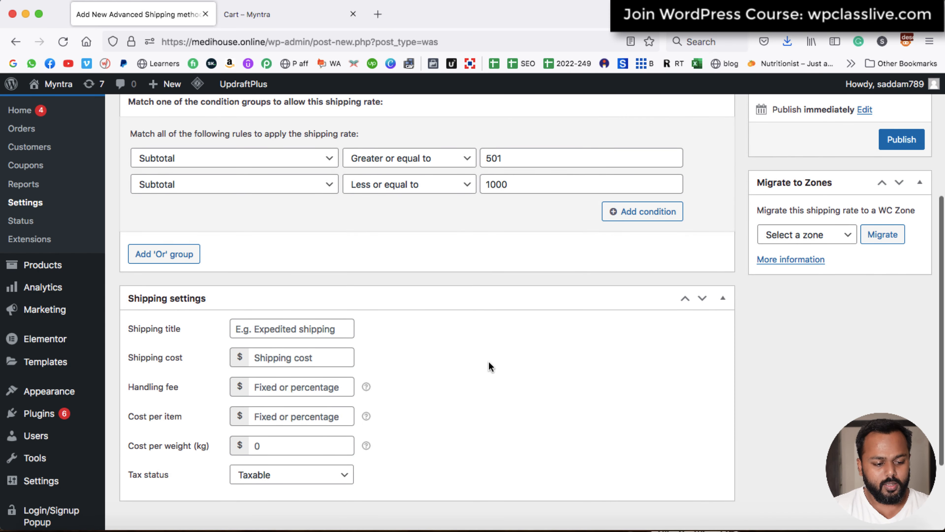
left_click(305, 357)
type("20")
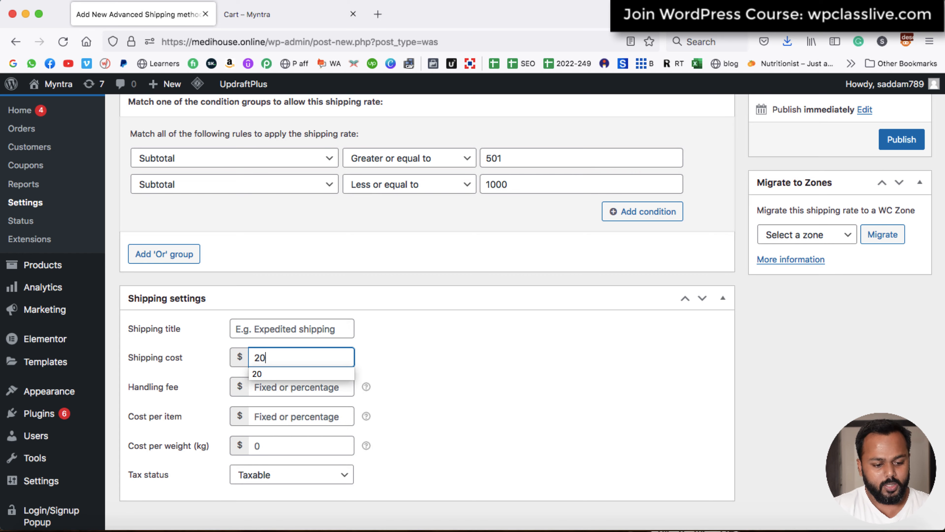
left_click(336, 330)
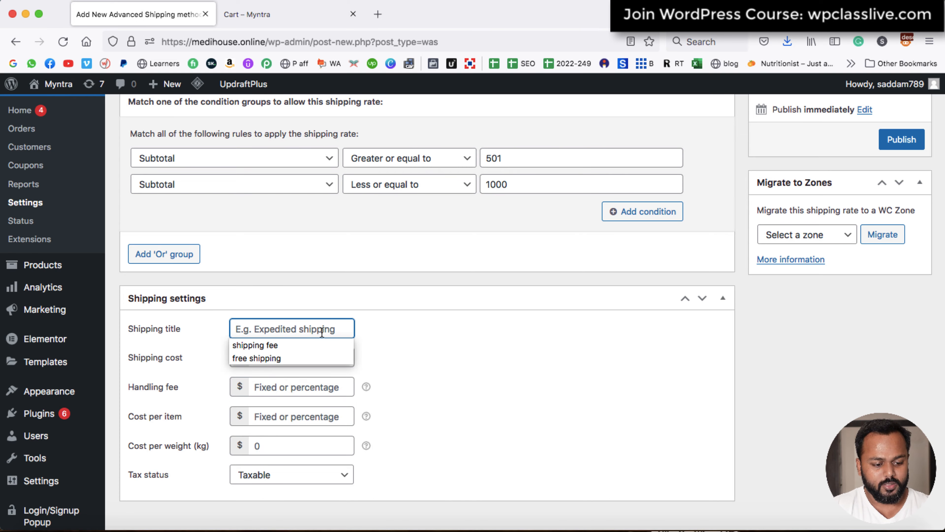
left_click(291, 347)
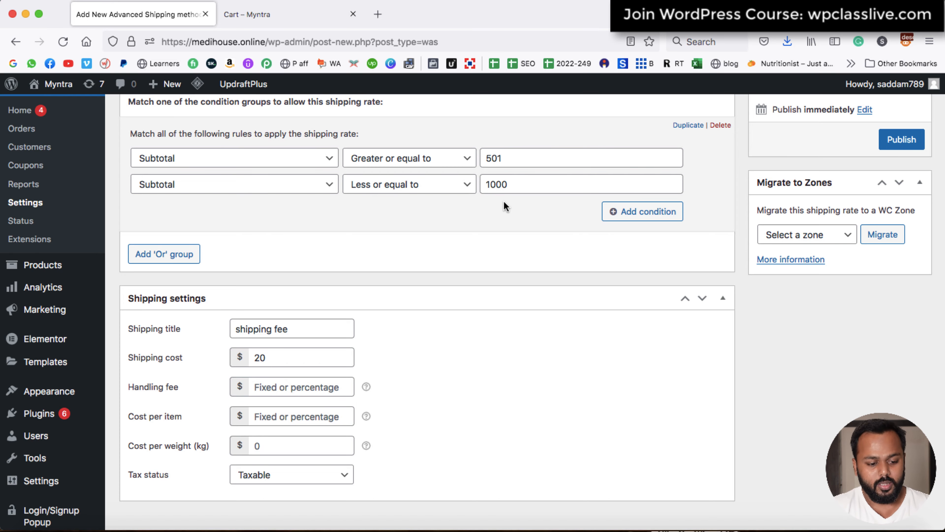
scroll(594, 382, "up", 5)
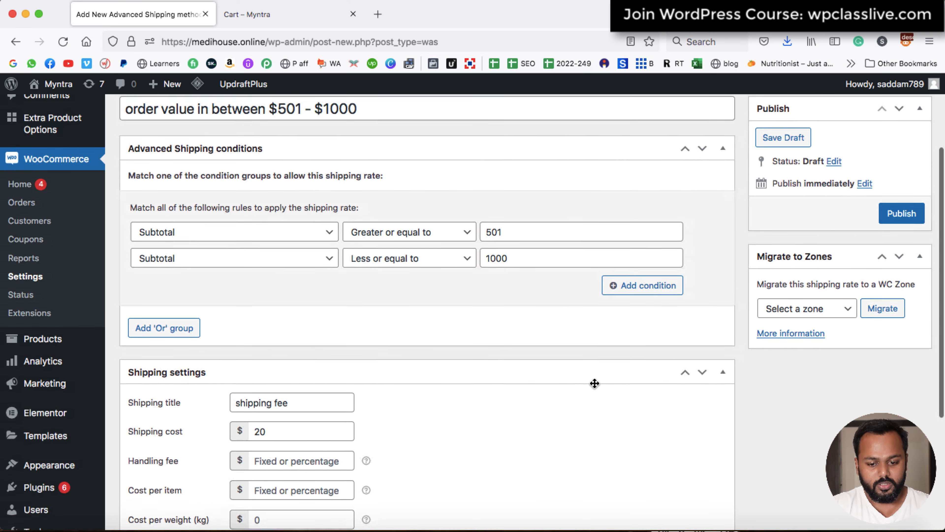
left_click(901, 328)
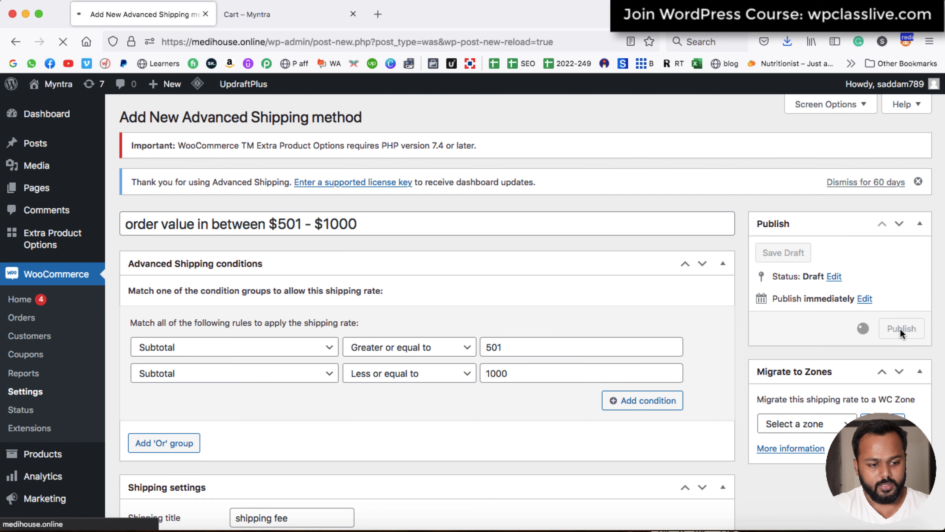
Step: Reload the store cart, set the Pure Veggie Burger quantity to 4, update the cart and check its subtotal and shipping fee
left_click(289, 15)
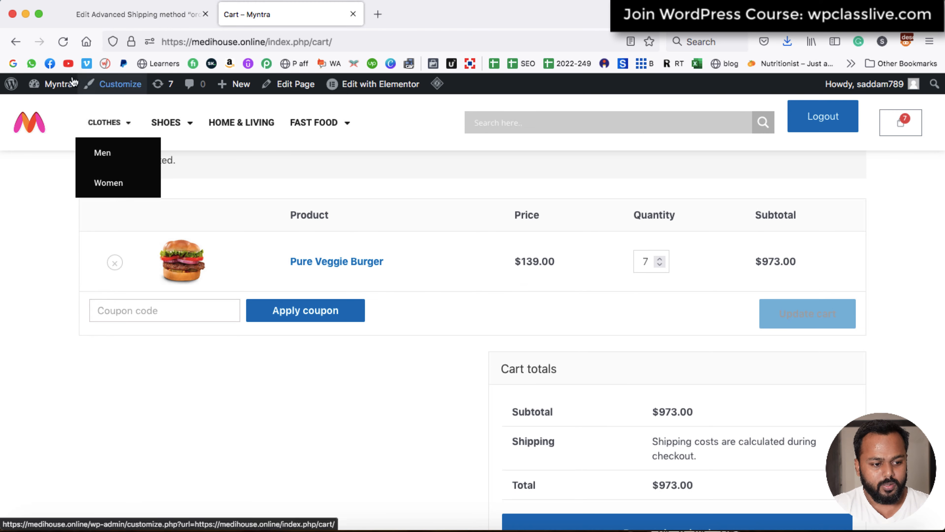
left_click(63, 42)
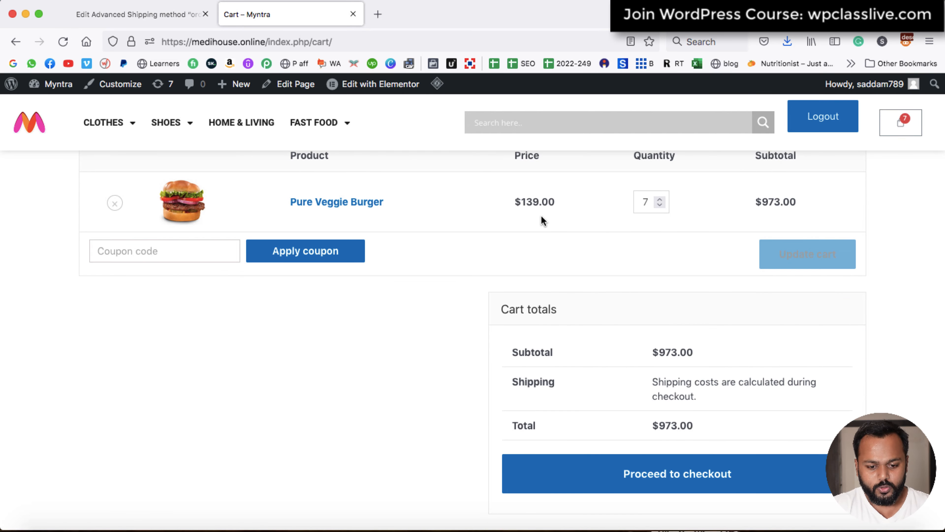
left_click(660, 204)
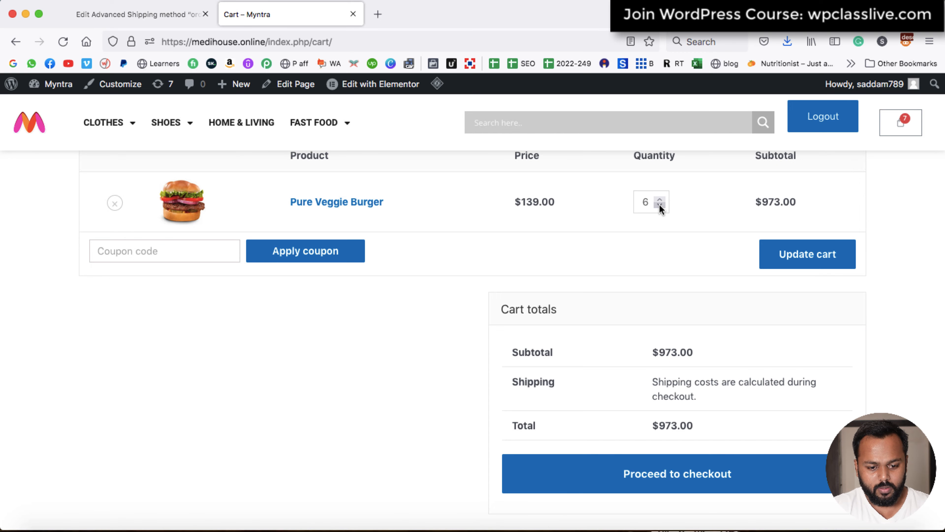
left_click(660, 204)
left_click(660, 204)
left_click(819, 255)
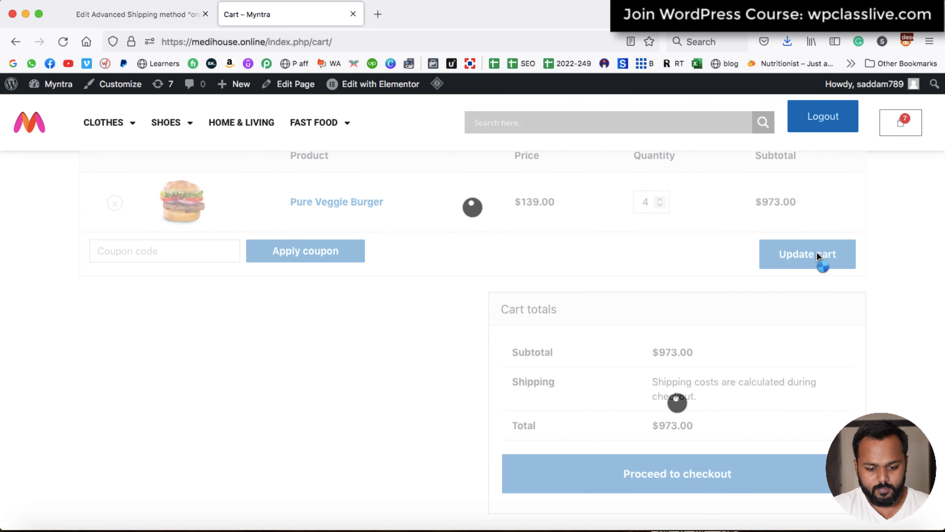
left_click_drag(658, 411, 675, 412)
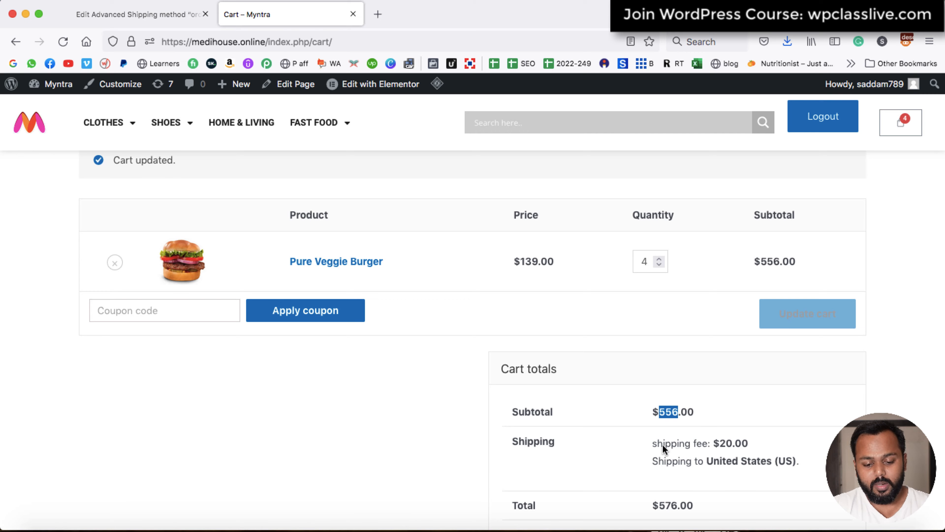
left_click_drag(652, 447, 695, 447)
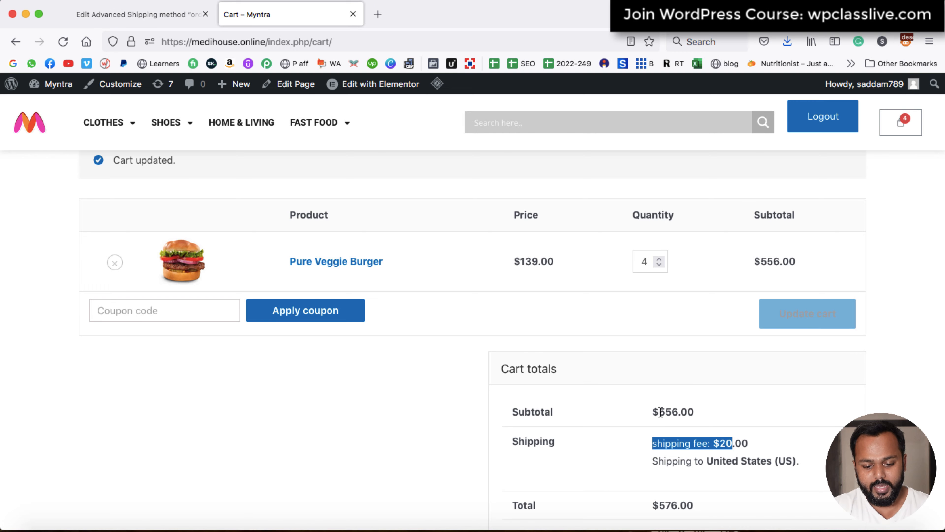
left_click_drag(659, 411, 678, 412)
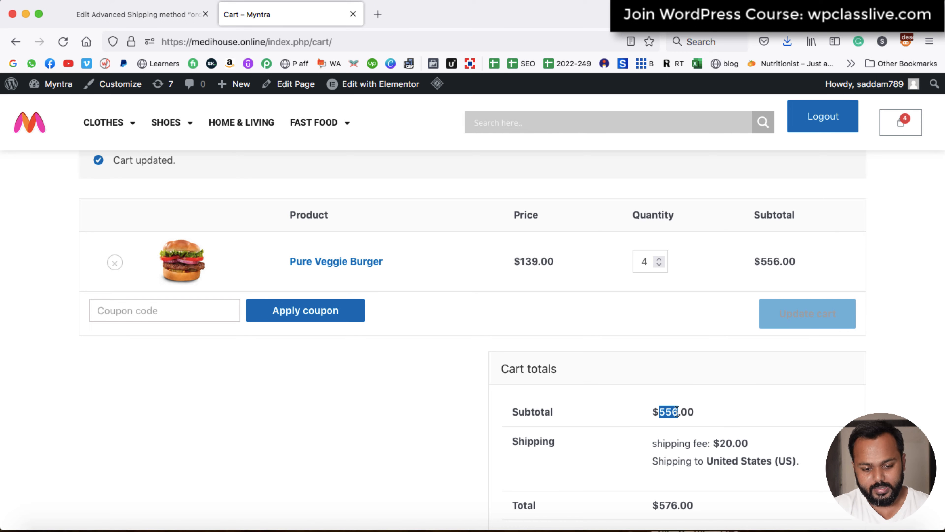
left_click(676, 412)
Step: Reduce the Pure Veggie Burger quantity to 1, update the cart and check the shipping fee for the lower subtotal
left_click(659, 264)
left_click(658, 263)
left_click(659, 263)
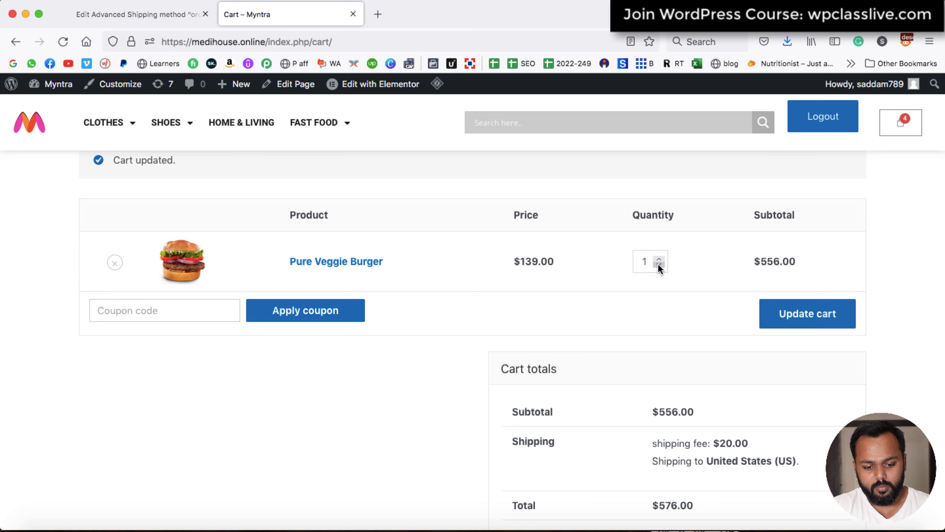
left_click(784, 314)
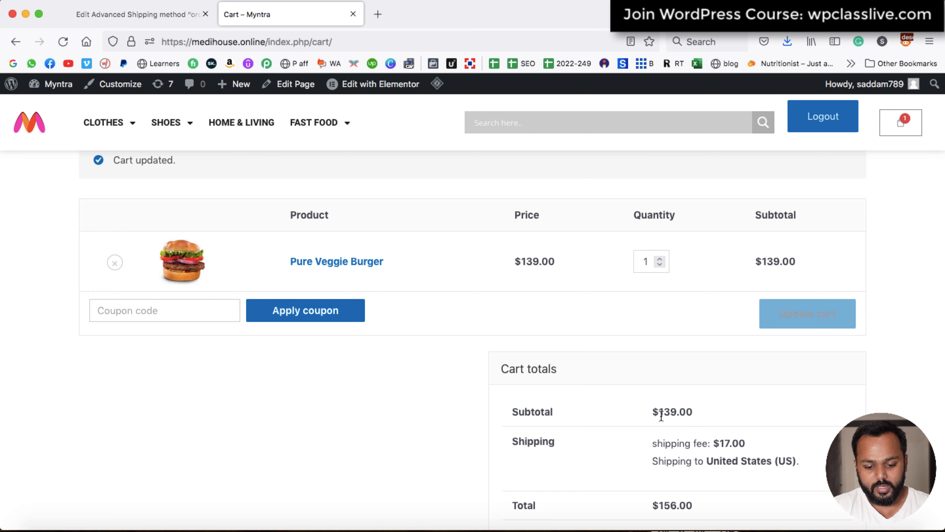
scroll(665, 338, "up", 3)
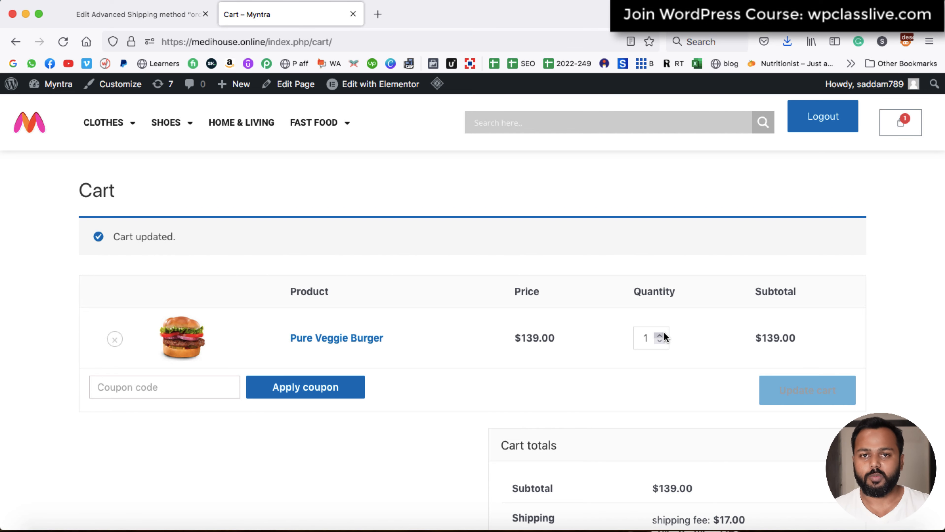
Step: Return to the Advanced Shipping overview and add a new shipping rate titled "about $1000"
left_click(169, 15)
left_click(319, 223)
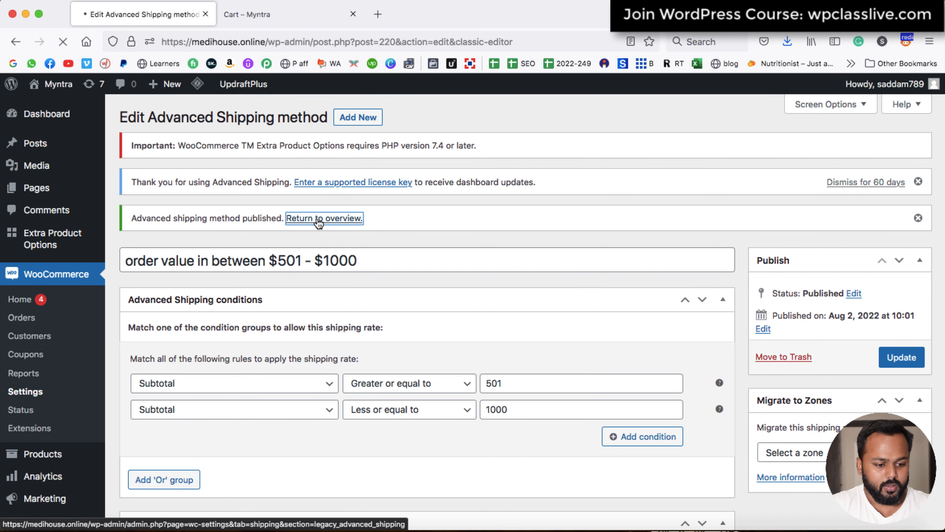
scroll(402, 365, "down", 2)
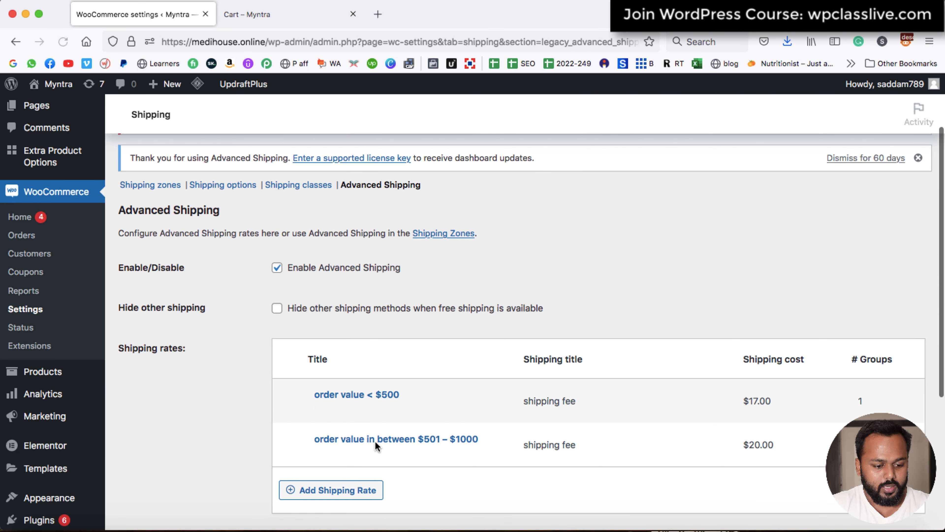
left_click(331, 490)
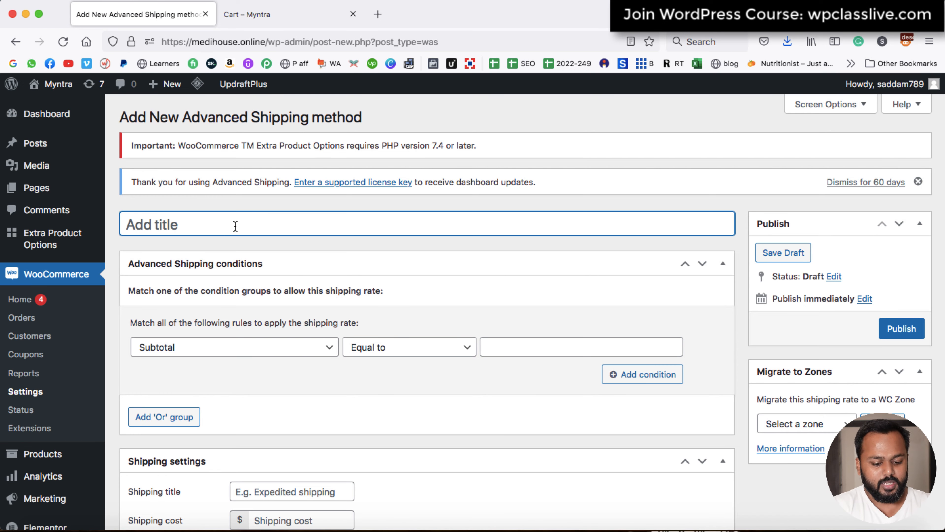
type("about $")
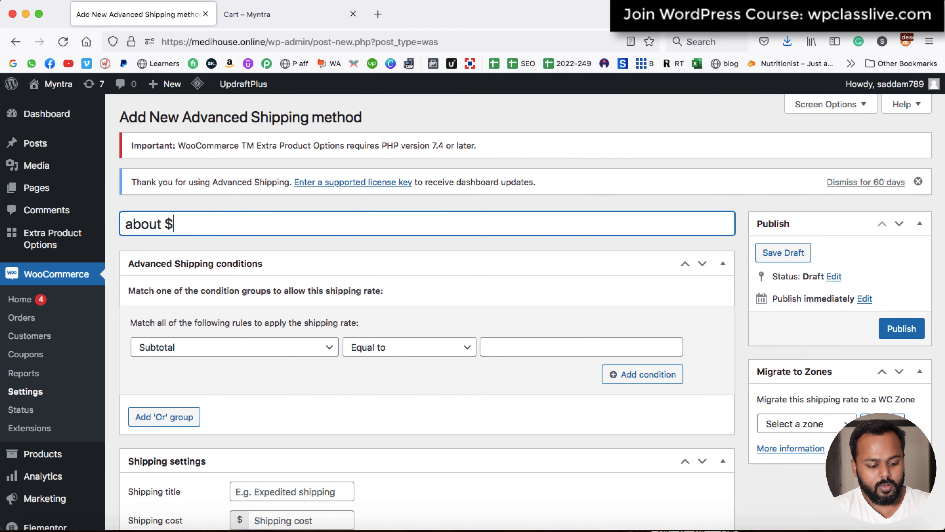
type("1000")
Step: Set the "about $1000" rate's condition to Subtotal, Greater or equal to, 1001
scroll(420, 318, "down", 1)
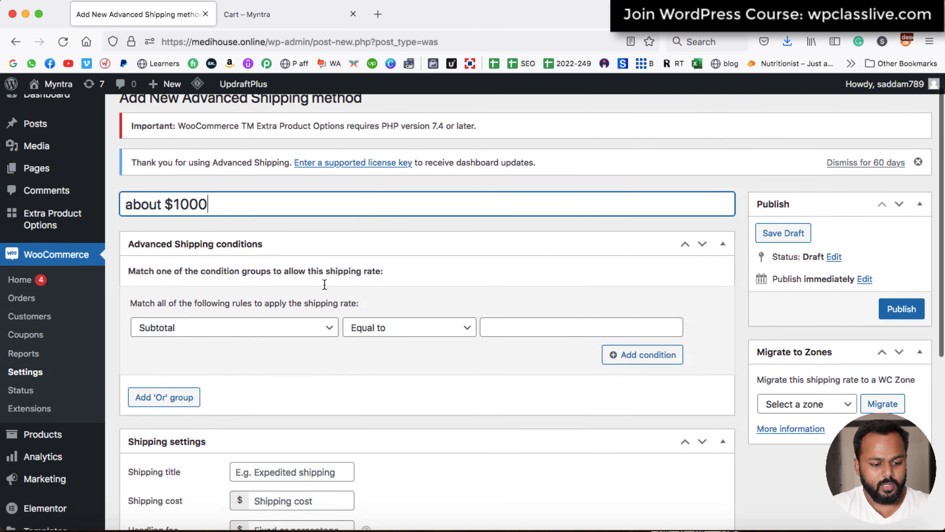
left_click(420, 318)
left_click(409, 345)
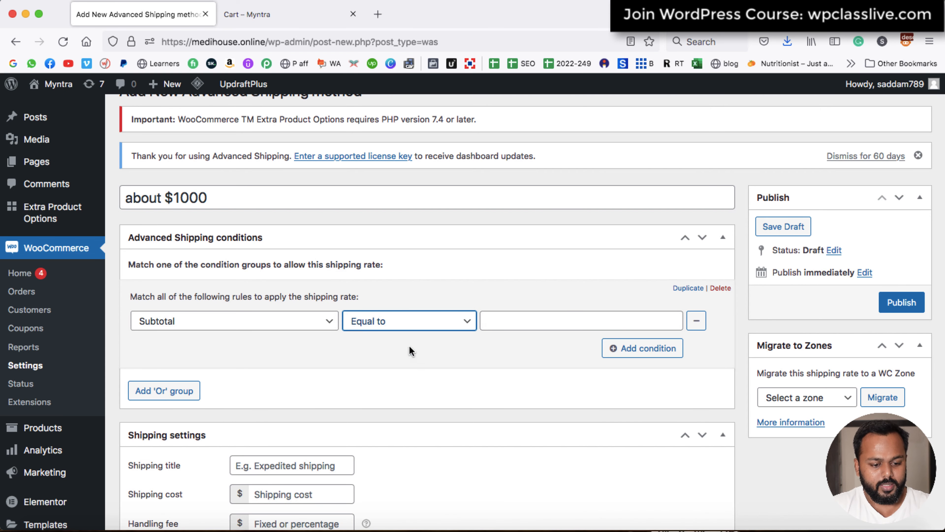
left_click(504, 320)
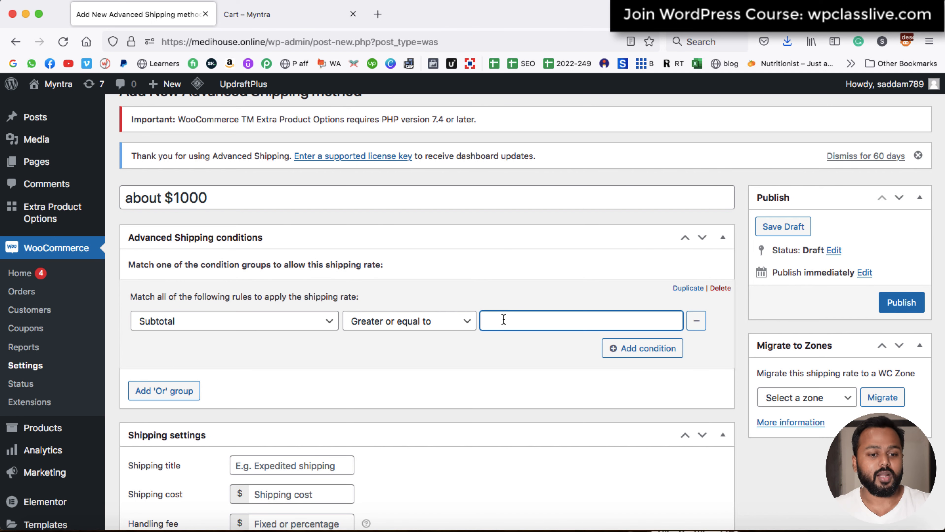
type("1001")
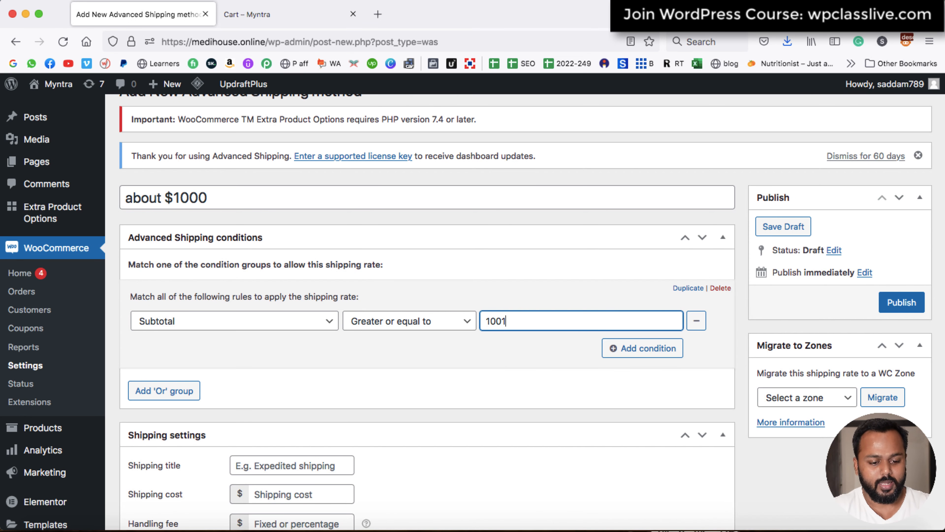
left_click(516, 355)
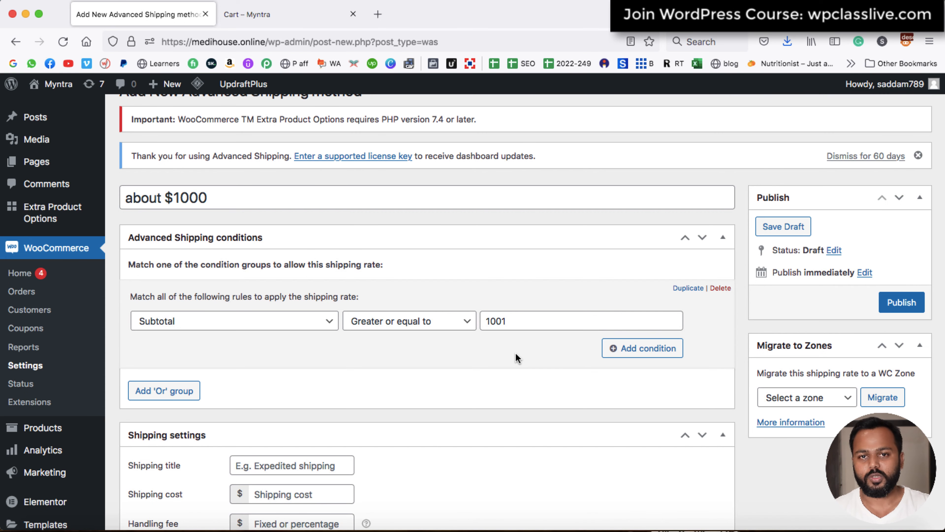
Step: Set the "about $1000" rate's shipping cost to 0 and shipping title to "free shipping", and publish it
scroll(516, 353, "down", 1)
scroll(516, 352, "down", 5)
left_click(316, 359)
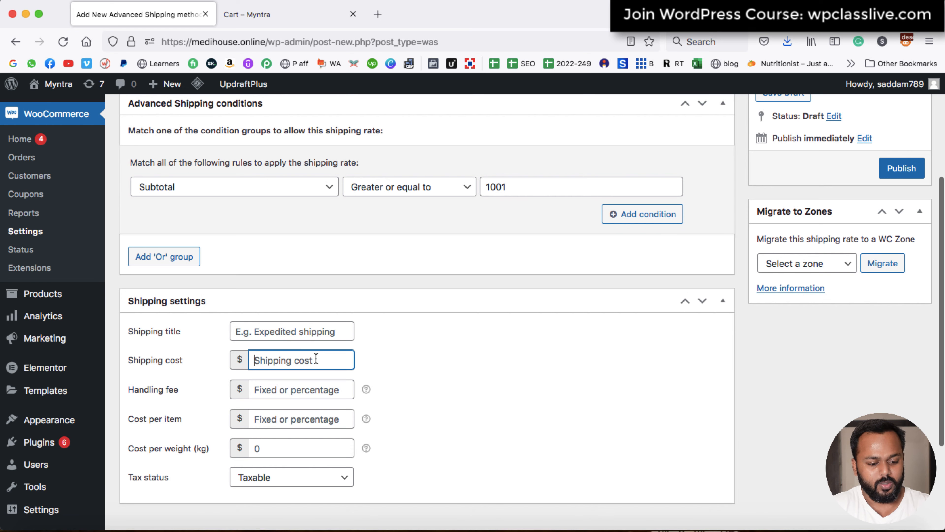
type("0")
left_click(308, 335)
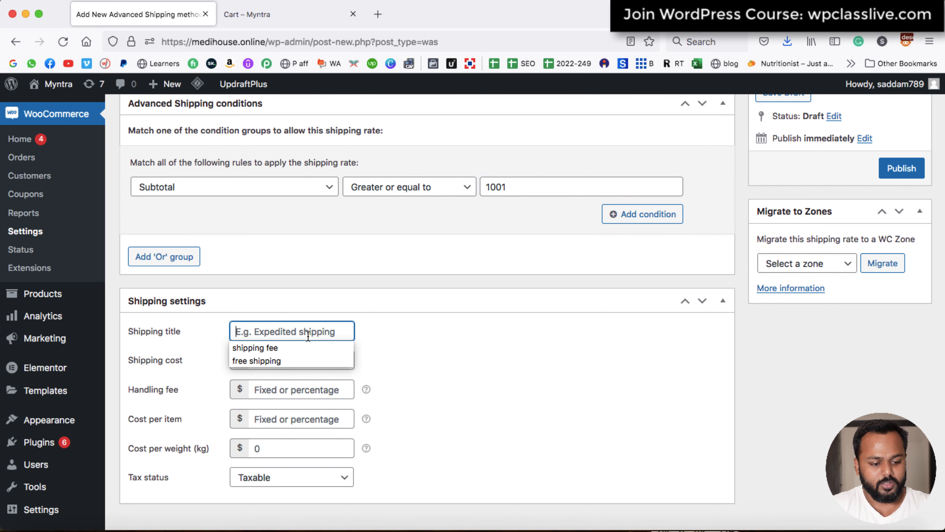
left_click(259, 361)
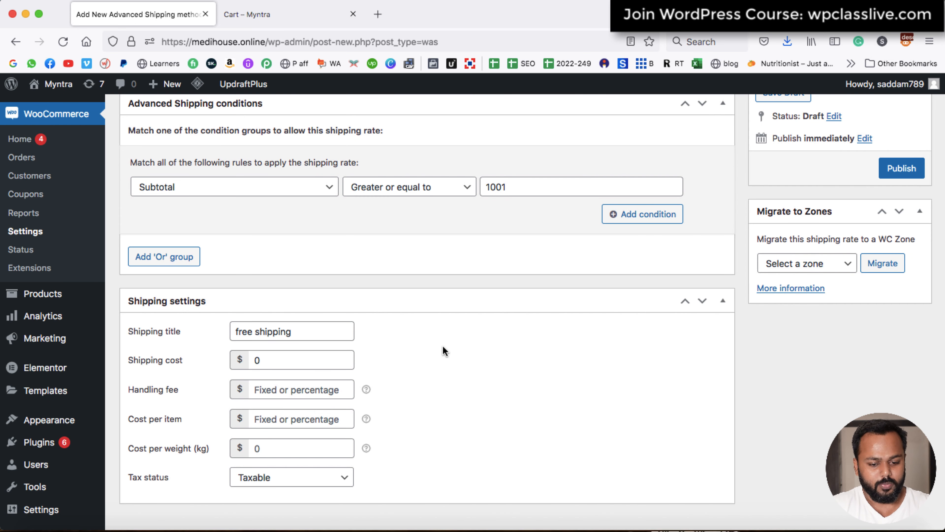
left_click(901, 170)
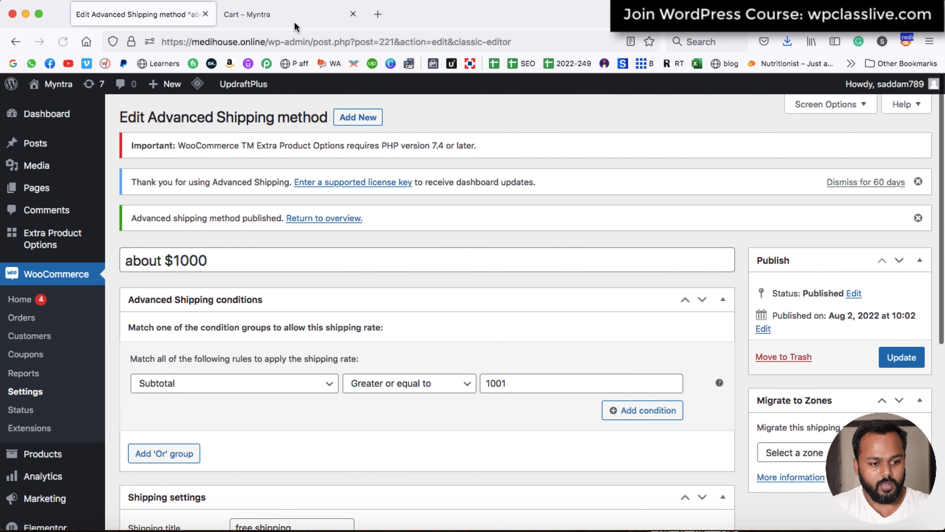
Step: In the store cart, raise the Pure Veggie Burger quantity to 13, update the cart and check its subtotal and shipping line
left_click(293, 15)
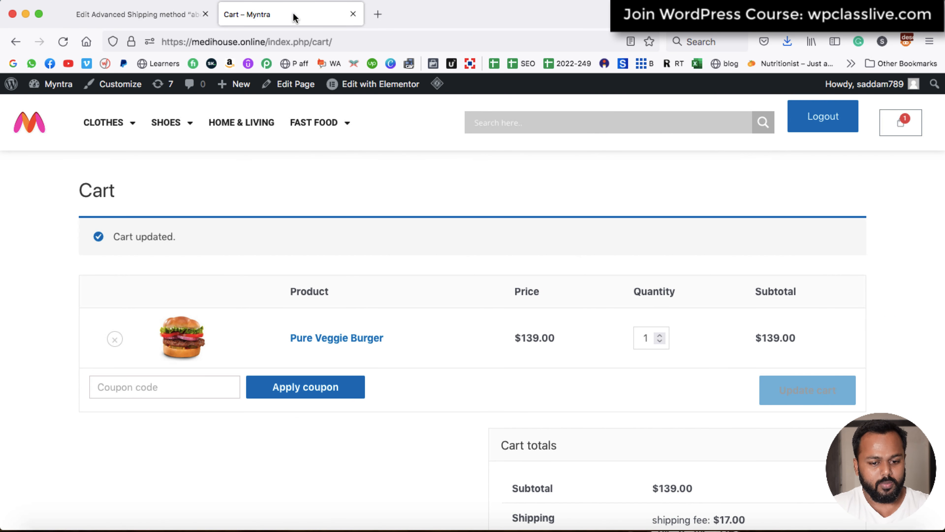
left_click(661, 335)
left_click(660, 335)
left_click(660, 335)
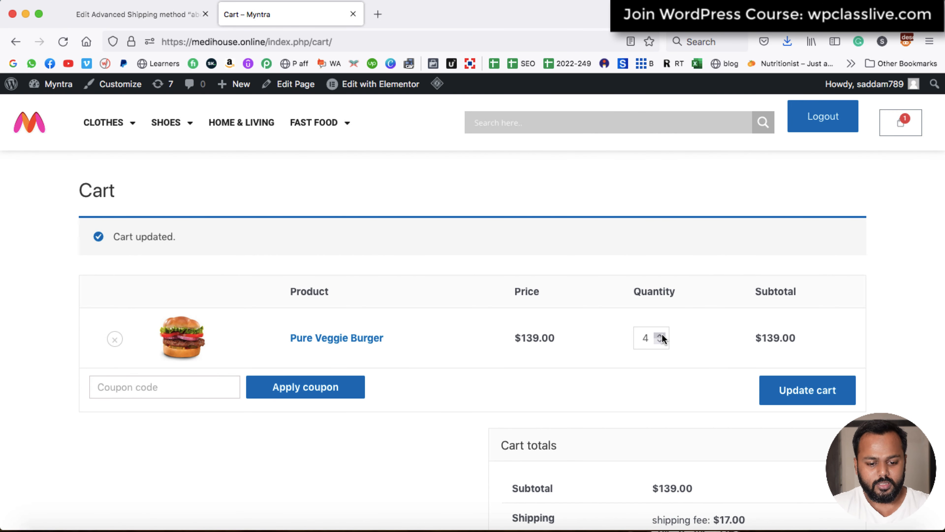
left_click(661, 335)
left_click(661, 335)
left_click(660, 335)
left_click(660, 334)
left_click(660, 335)
left_click(812, 397)
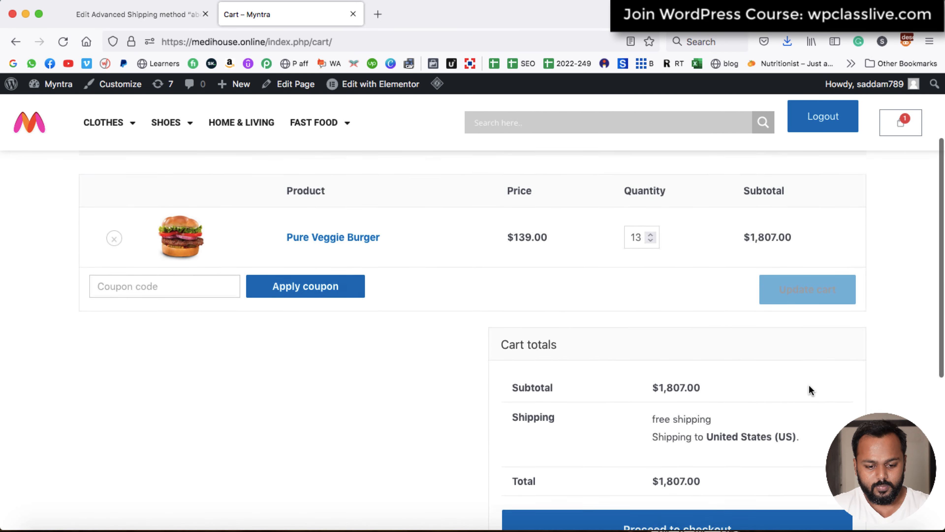
left_click_drag(658, 411, 684, 413)
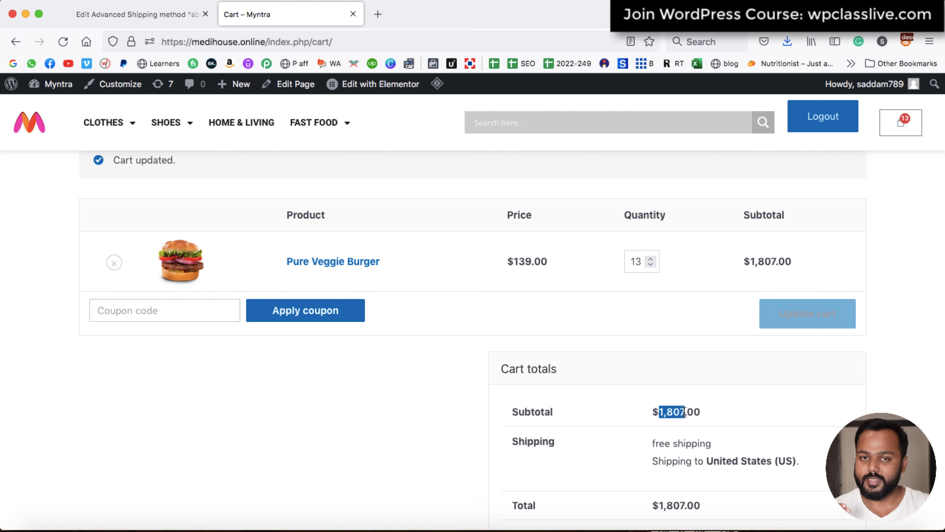
left_click_drag(651, 444, 708, 445)
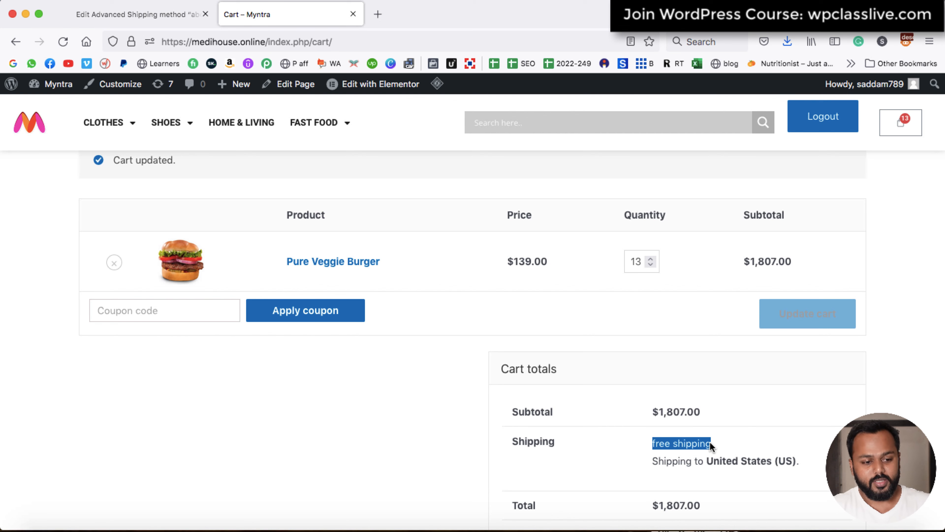
Step: Return to the "about $1000" rate and review the available condition types, leaving Subtotal selected
left_click(164, 17)
scroll(319, 238, "down", 5)
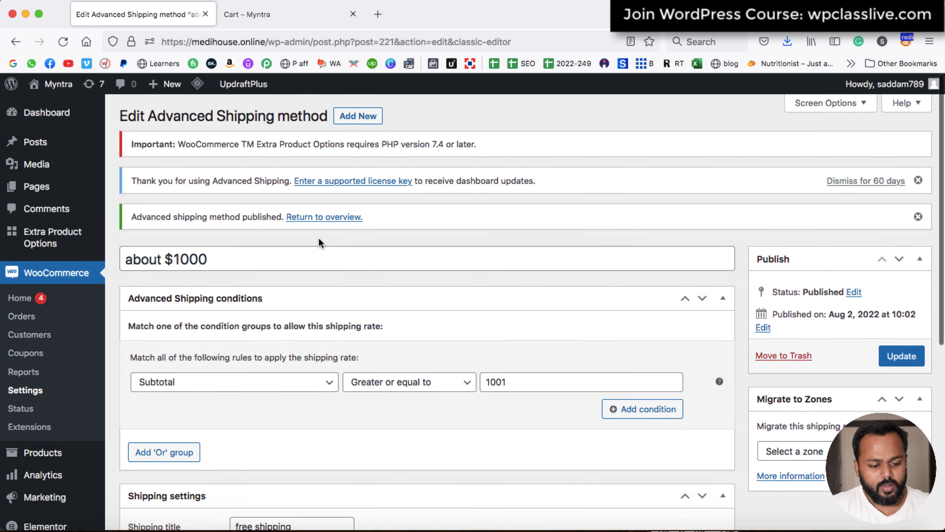
left_click(329, 209)
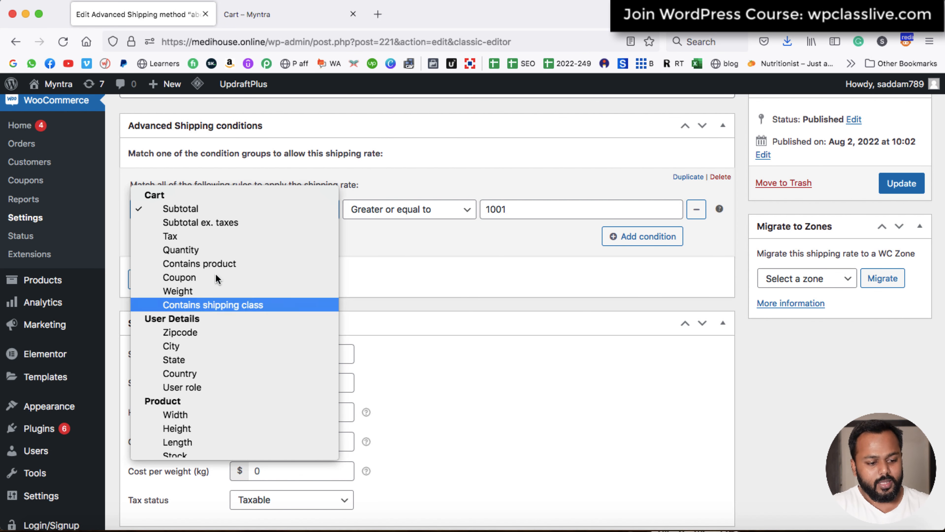
scroll(213, 374, "down", 2)
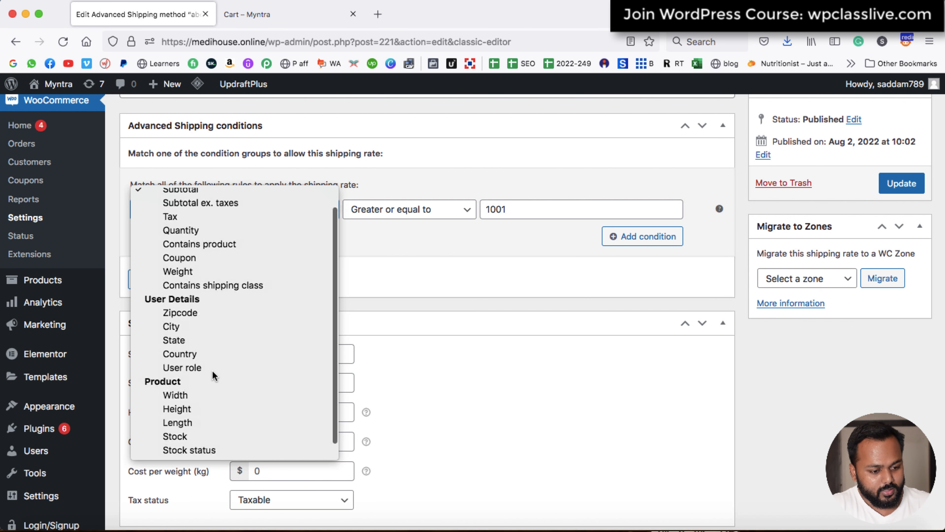
scroll(215, 374, "up", 2)
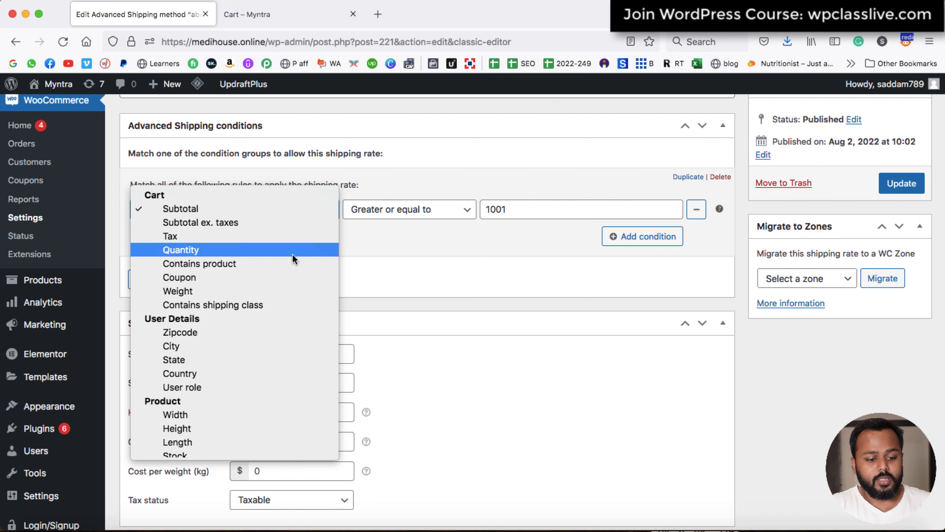
left_click(372, 254)
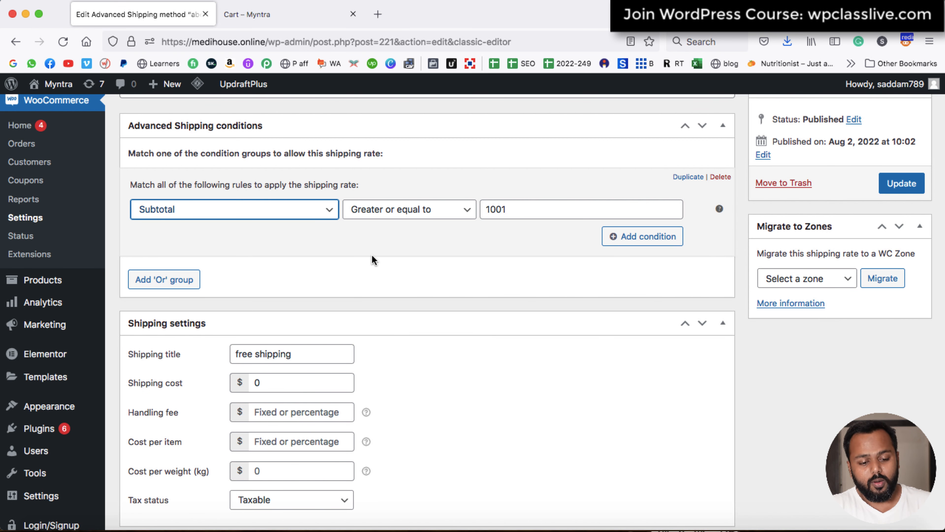